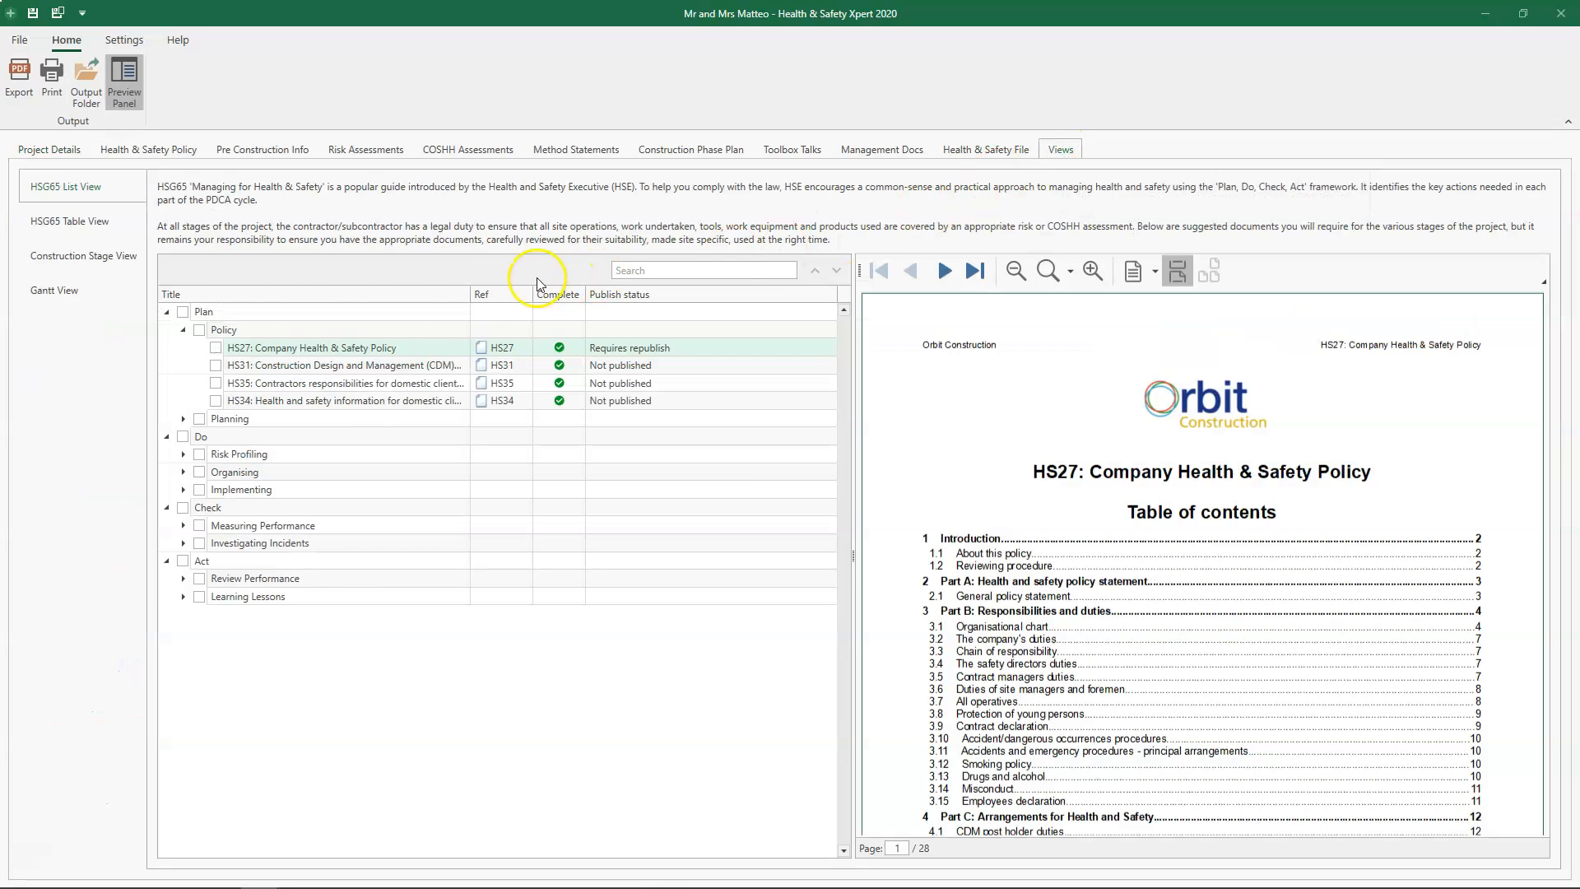
- Open the Gantt View, widen the chart area and zoom the timeline out to show a longer period
left_click(64, 291)
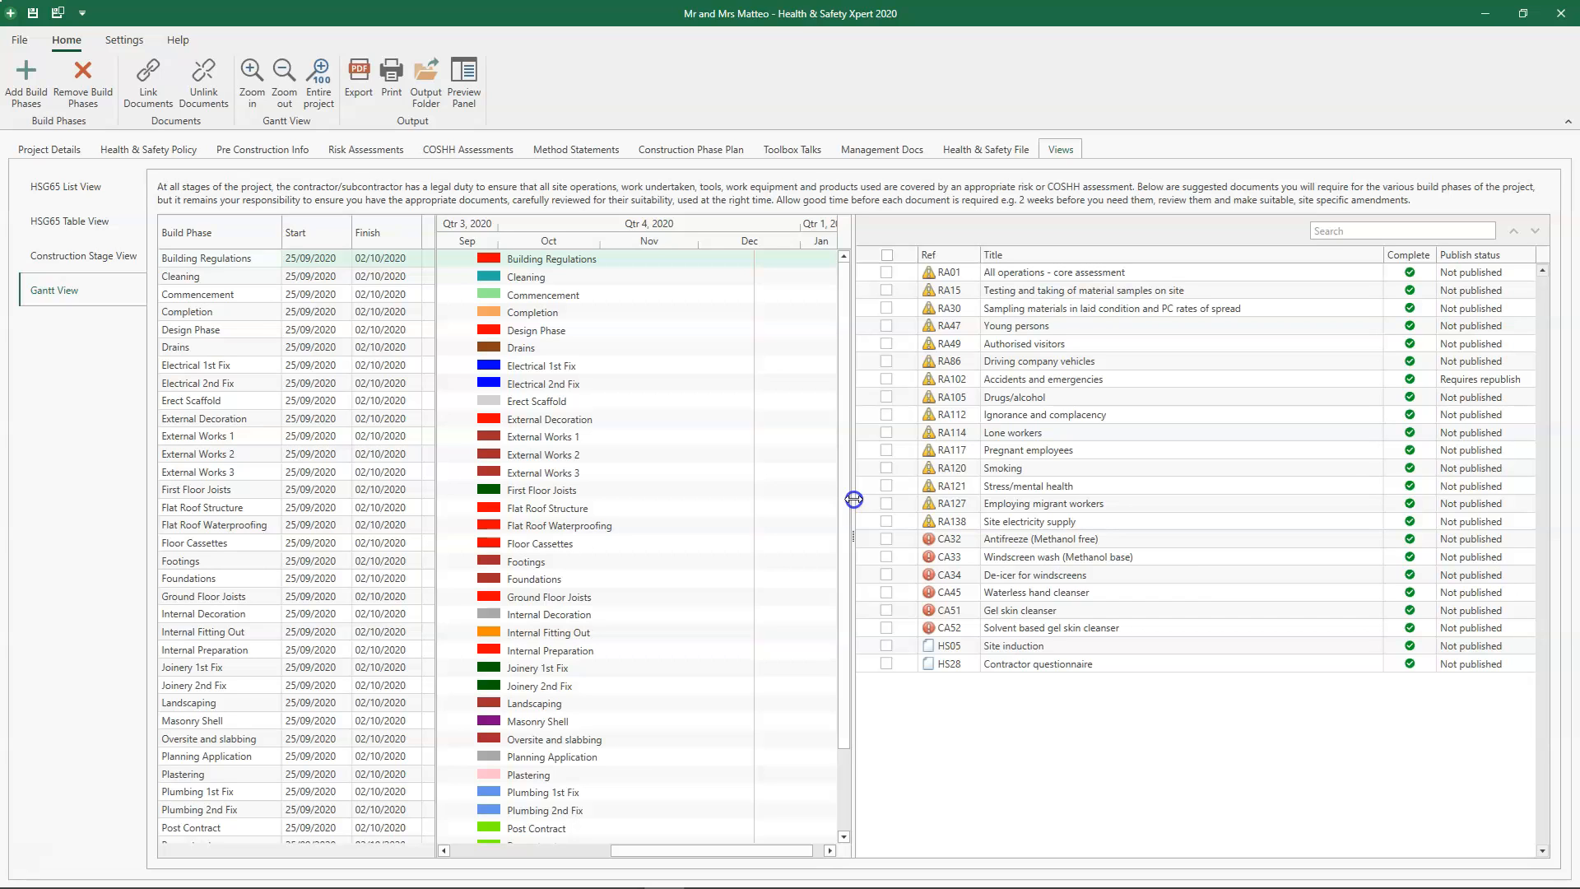
left_click_drag(853, 499, 1039, 498)
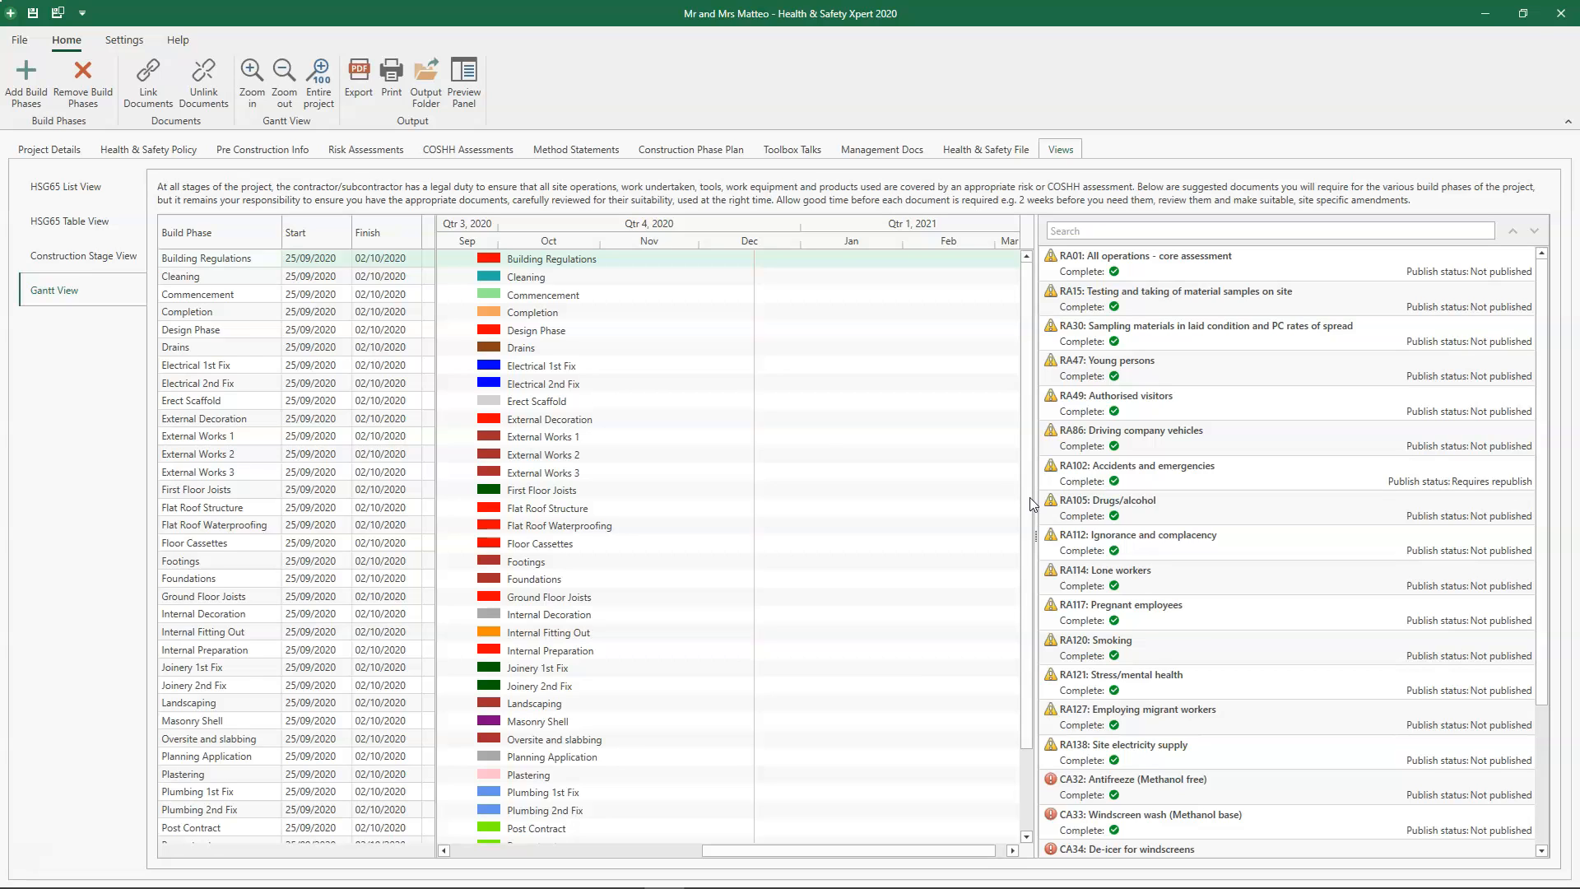
left_click(289, 97)
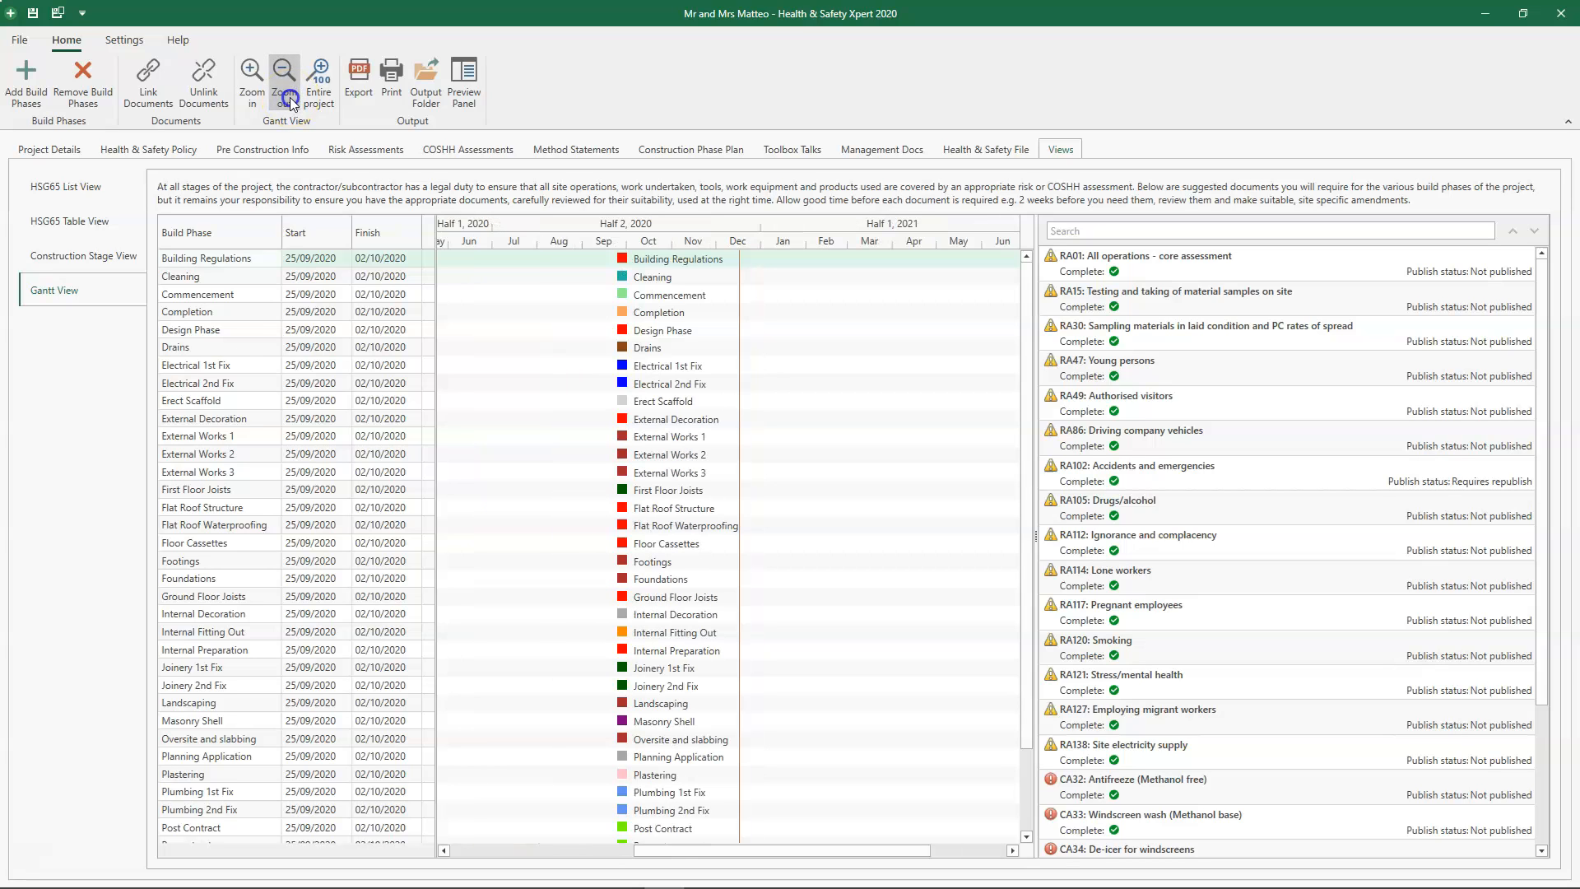
left_click(289, 97)
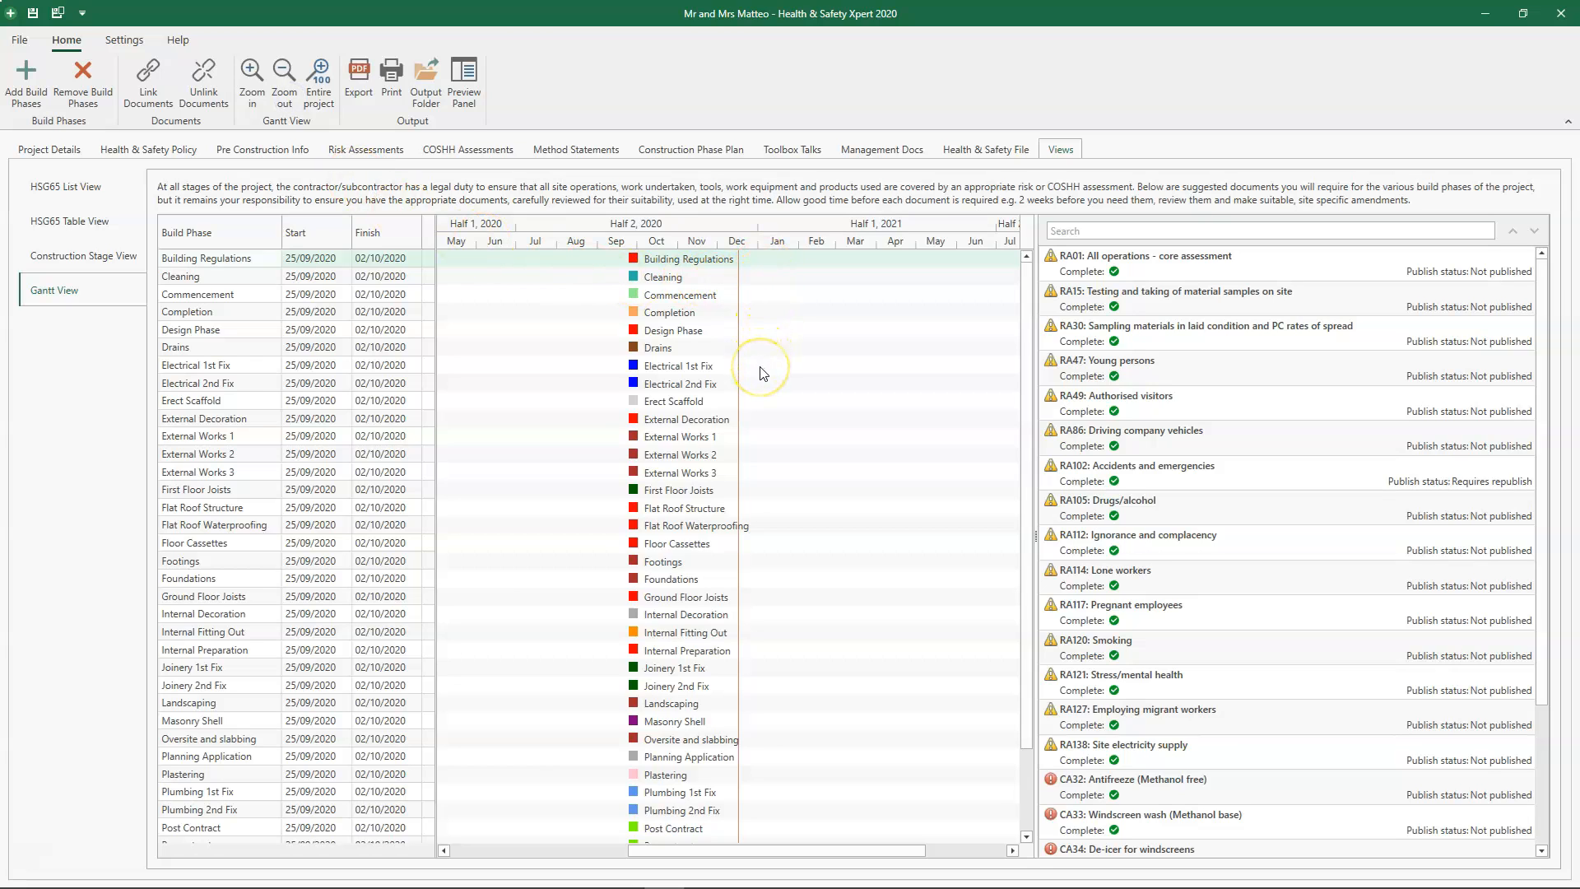
- Reschedule Building Regulations to 27/08/2020–02/09/2020 and Cleaning to 06/11/2020–10/11/2020 by moving their bars on the chart
left_click_drag(635, 257, 695, 292)
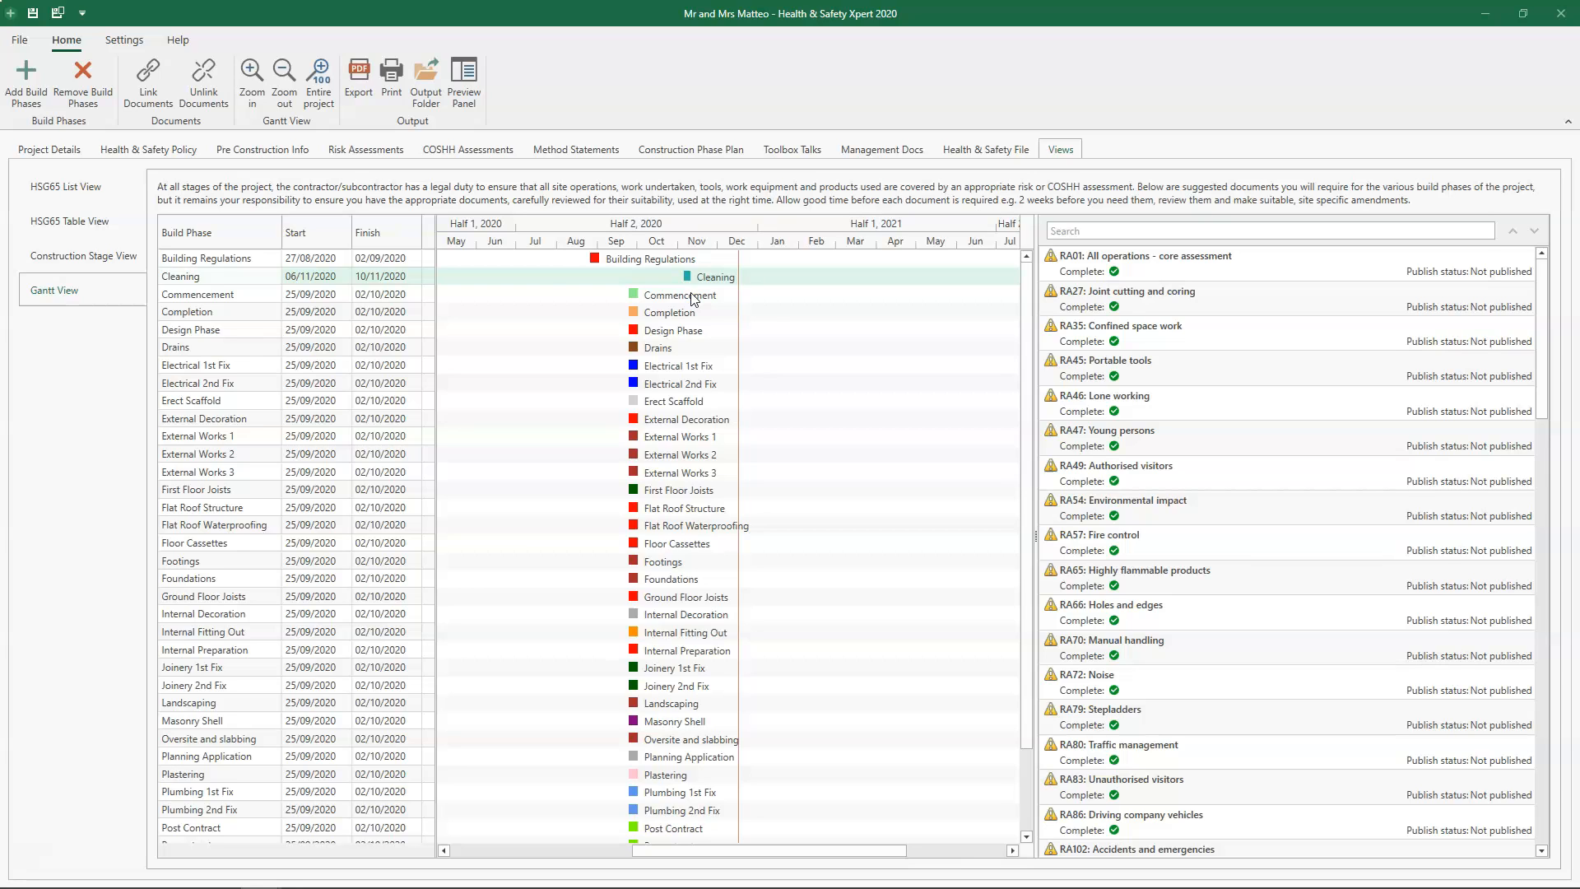
left_click(329, 239)
- Set the Design Phase start date to 04/01/2021
left_click(650, 331)
left_click(451, 351)
left_click(326, 331)
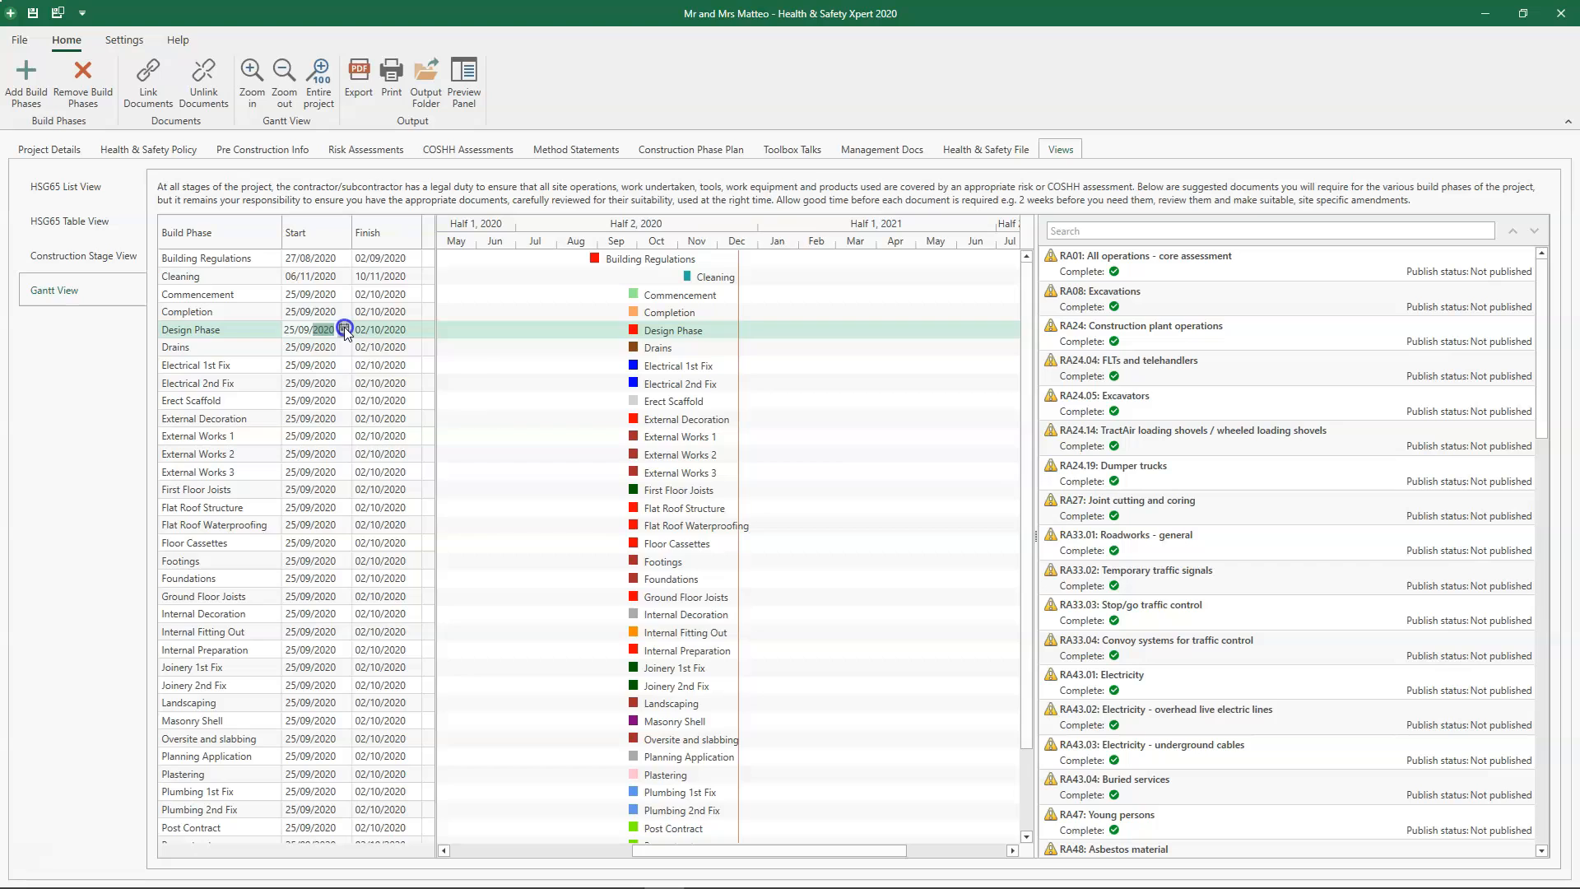
left_click(344, 328)
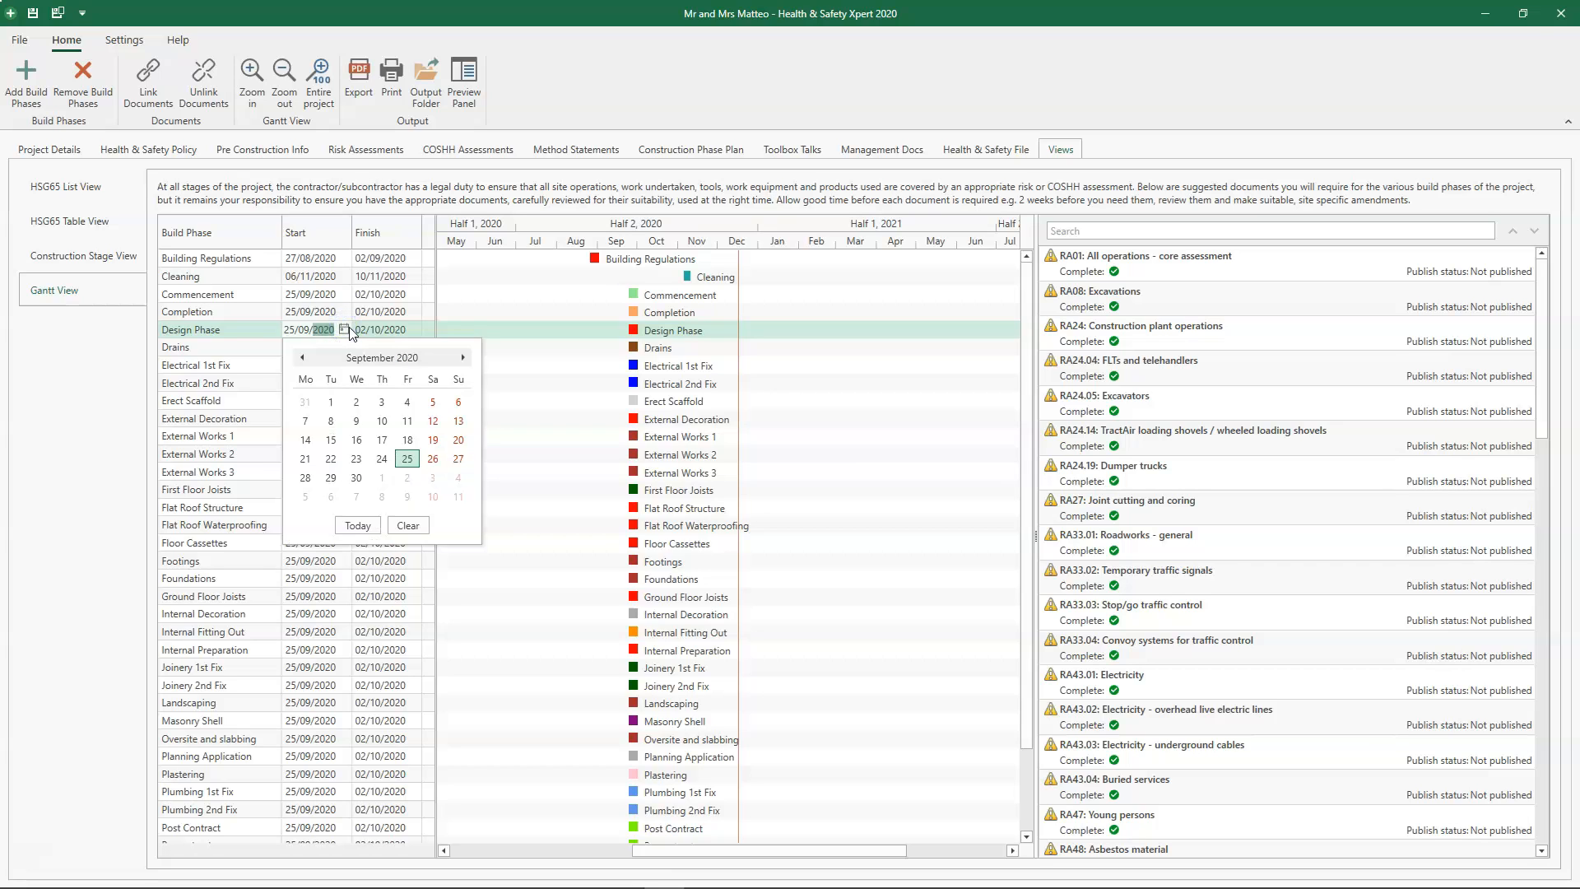
left_click(462, 357)
left_click(463, 358)
left_click(462, 357)
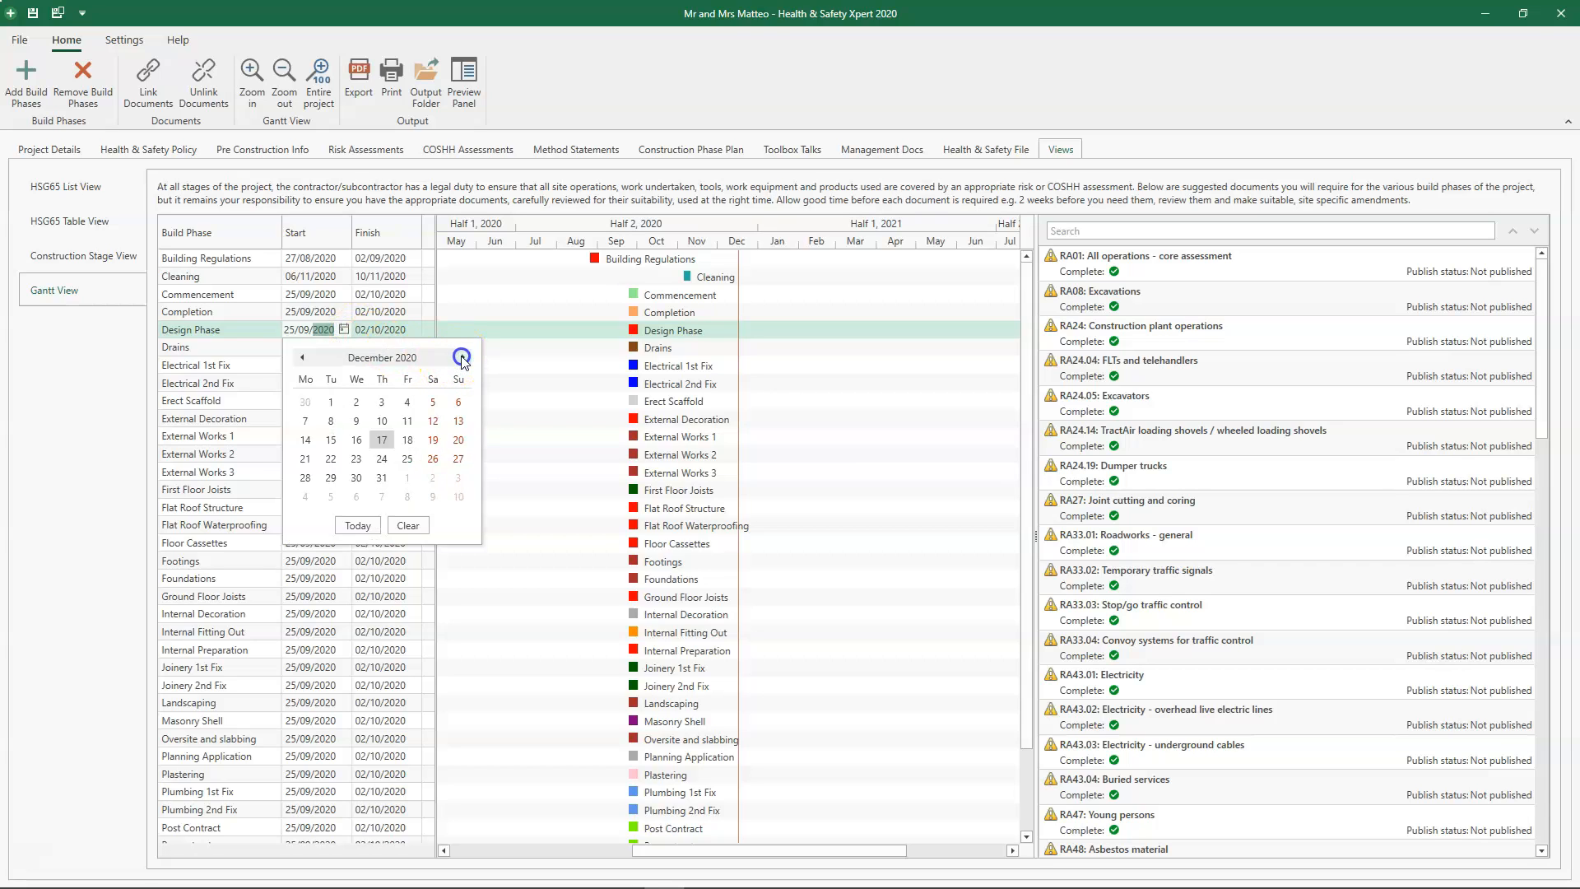
left_click(463, 357)
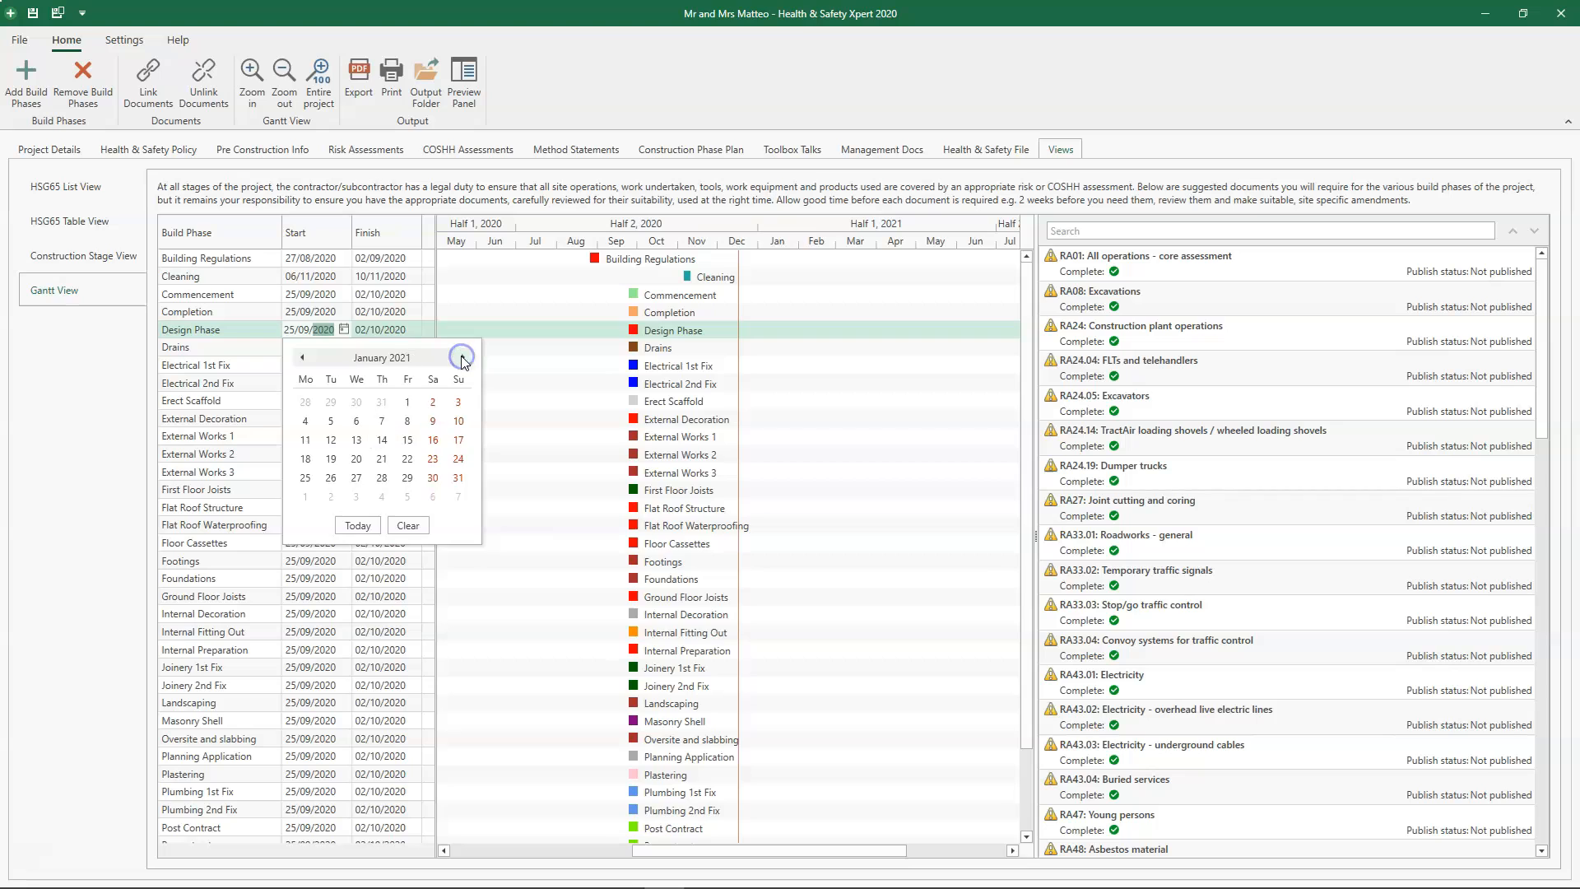
left_click(306, 423)
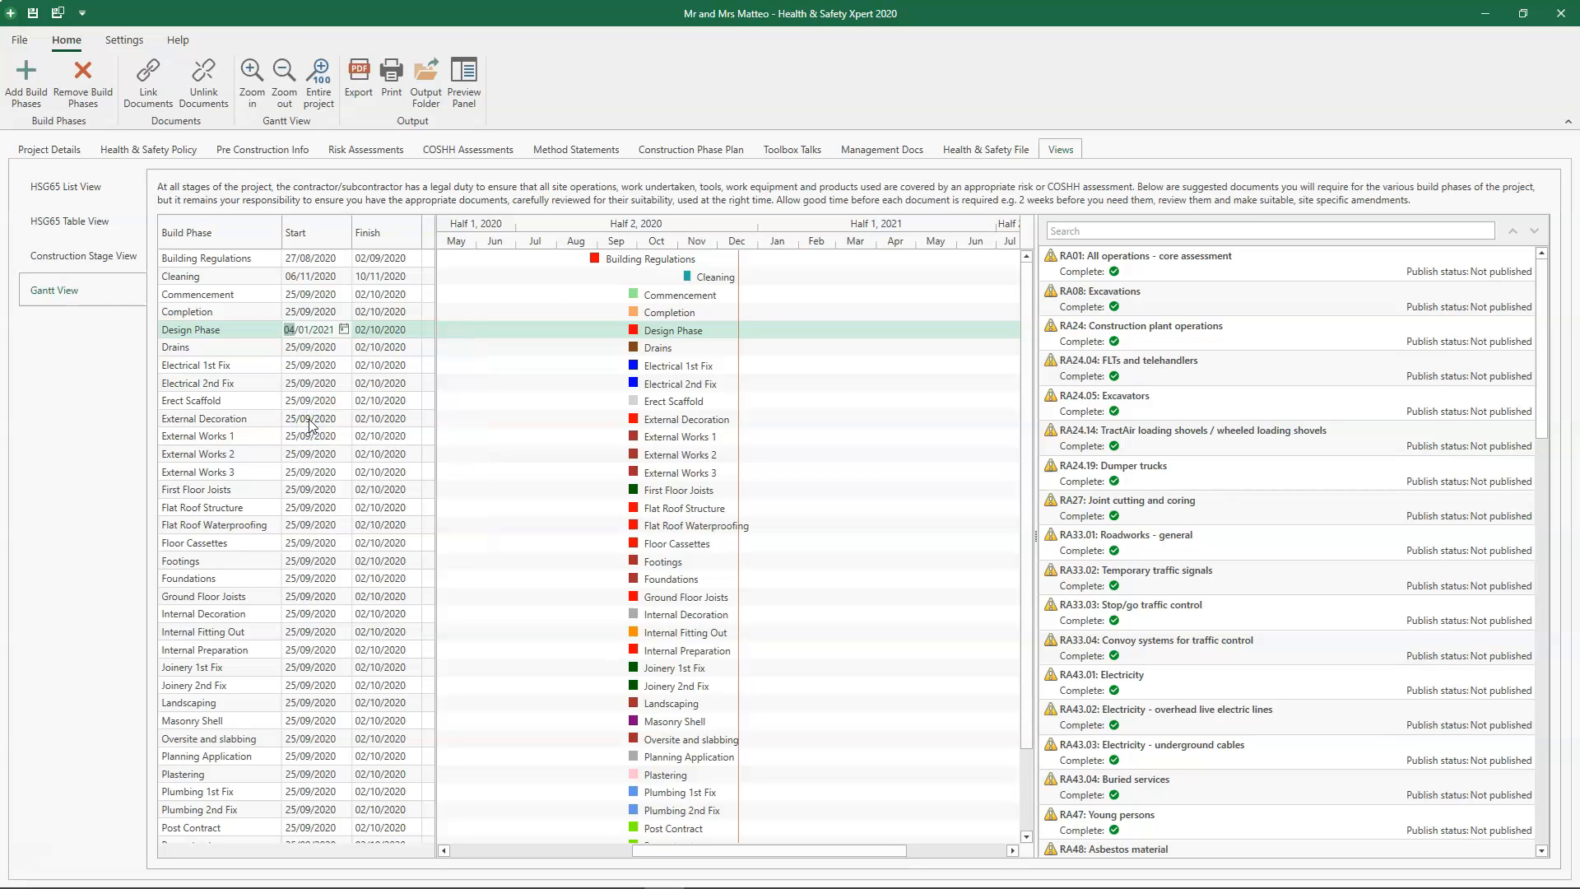
key("Return")
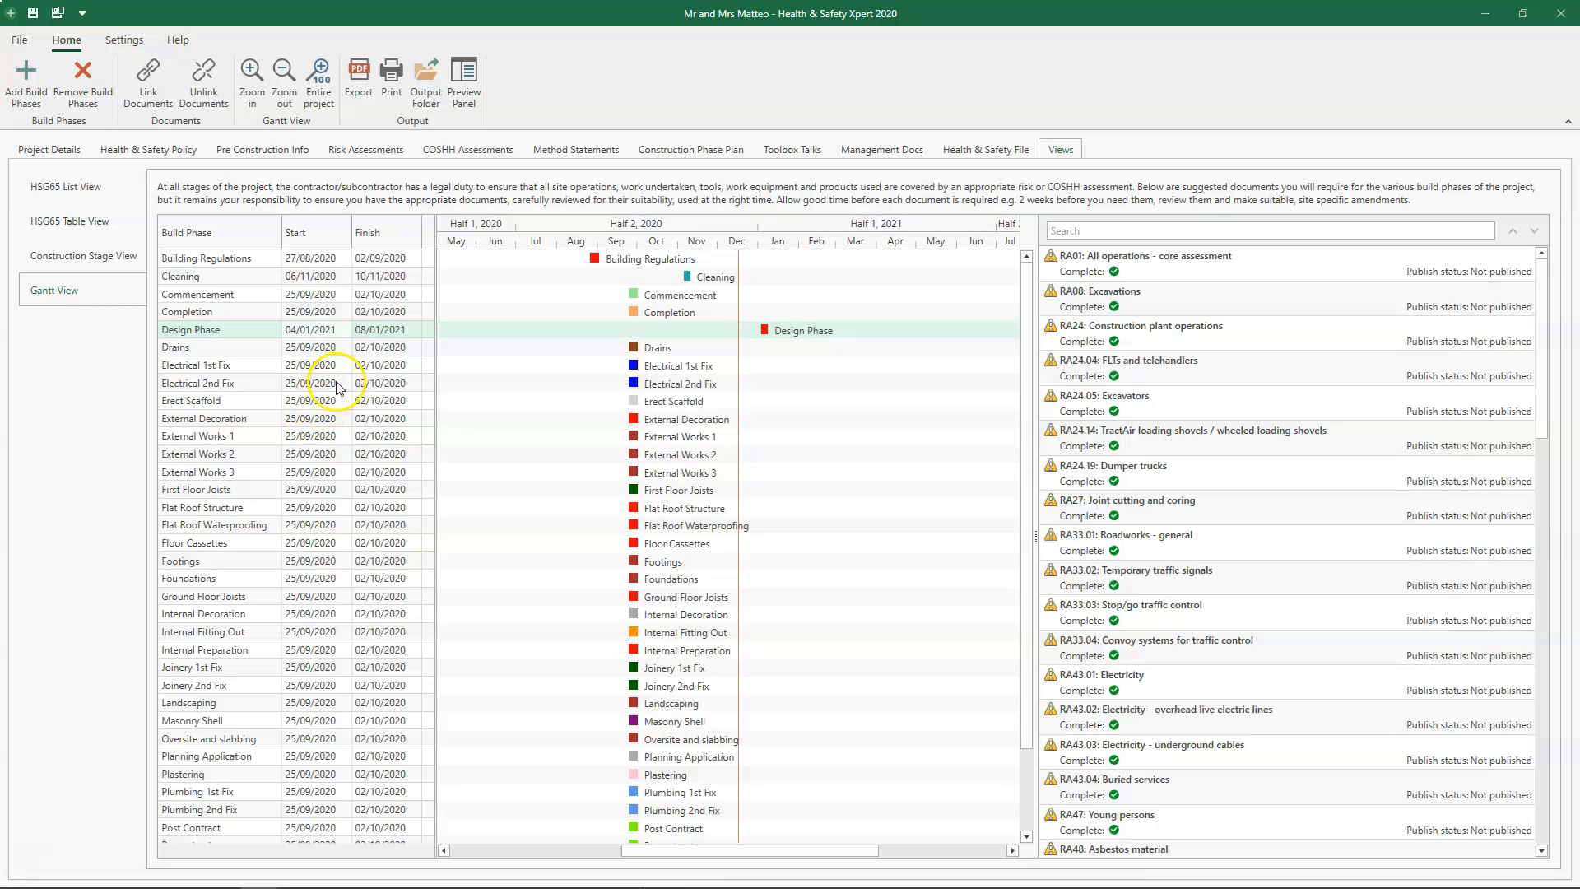
- Set the Design Phase finish date to 12/02/2021
left_click(411, 334)
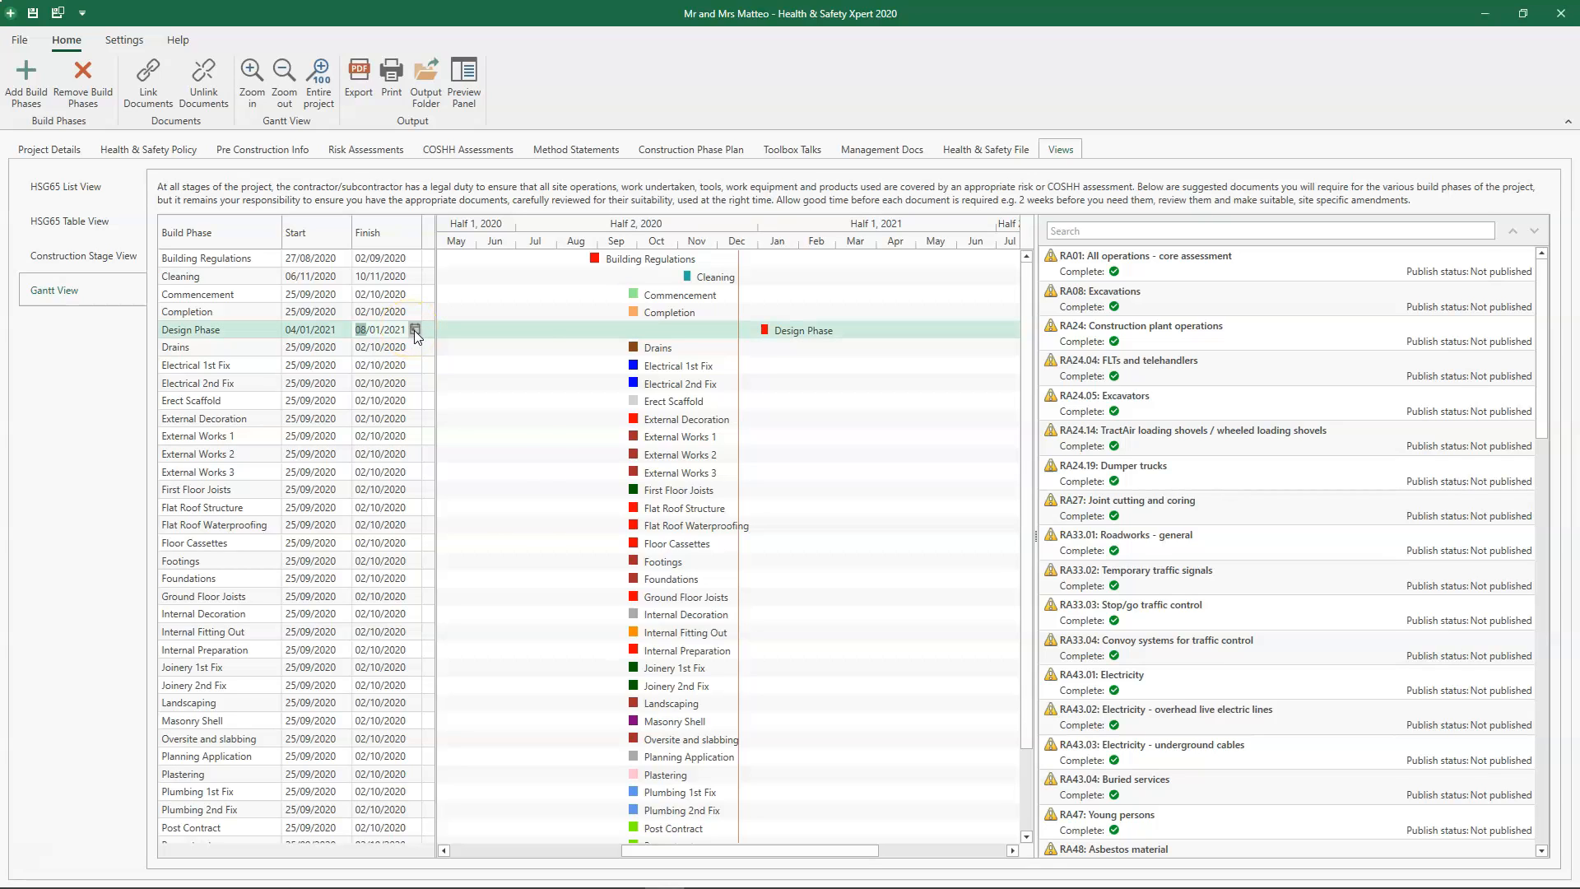
left_click(415, 330)
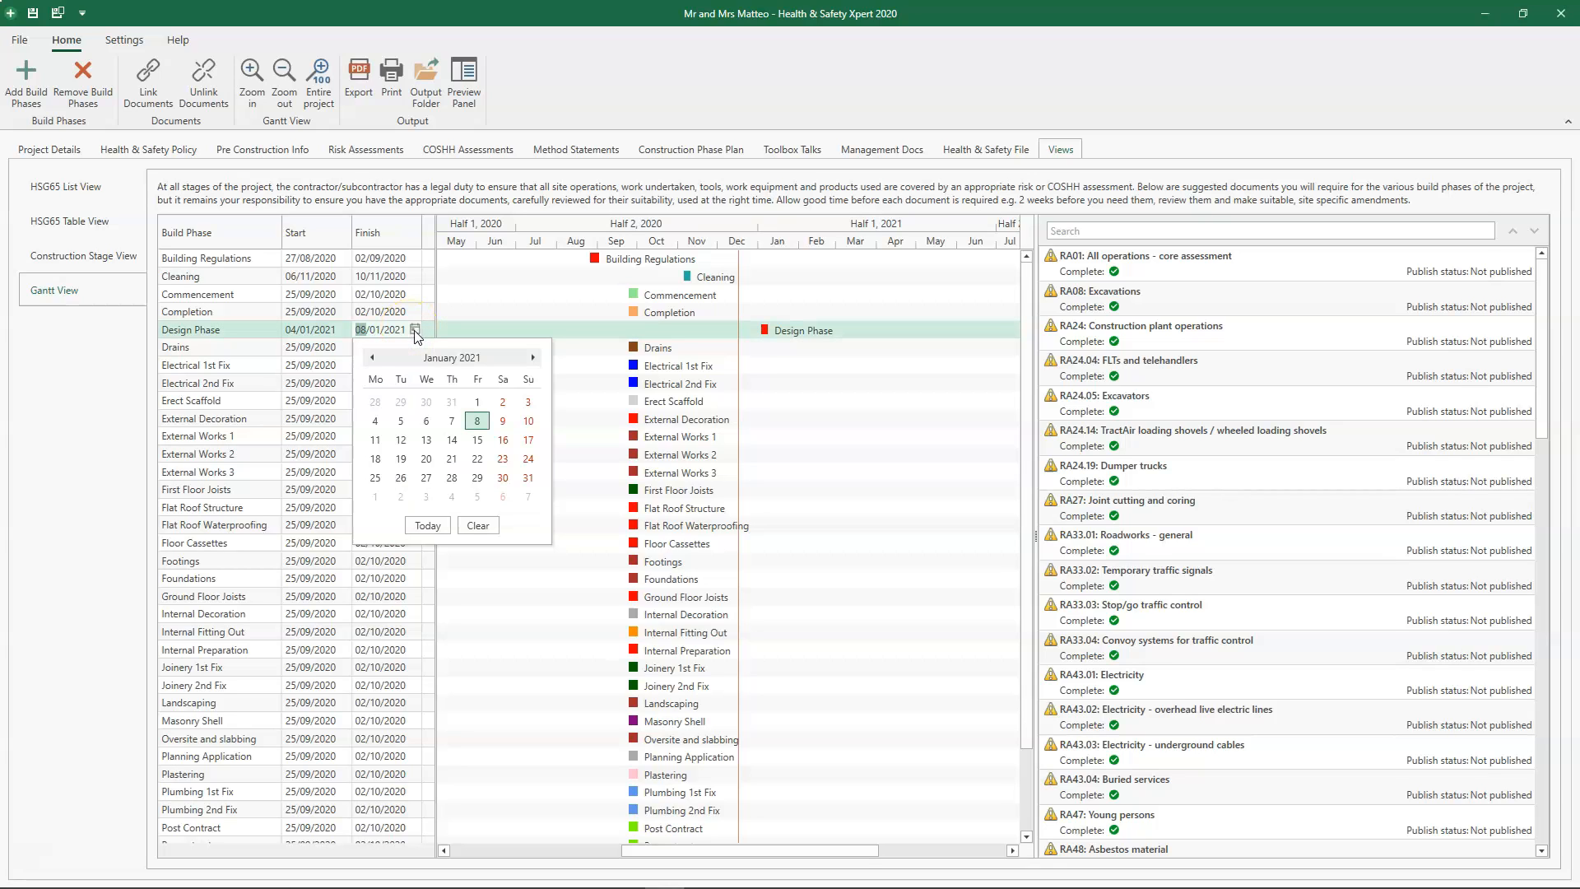
left_click(533, 358)
left_click(477, 439)
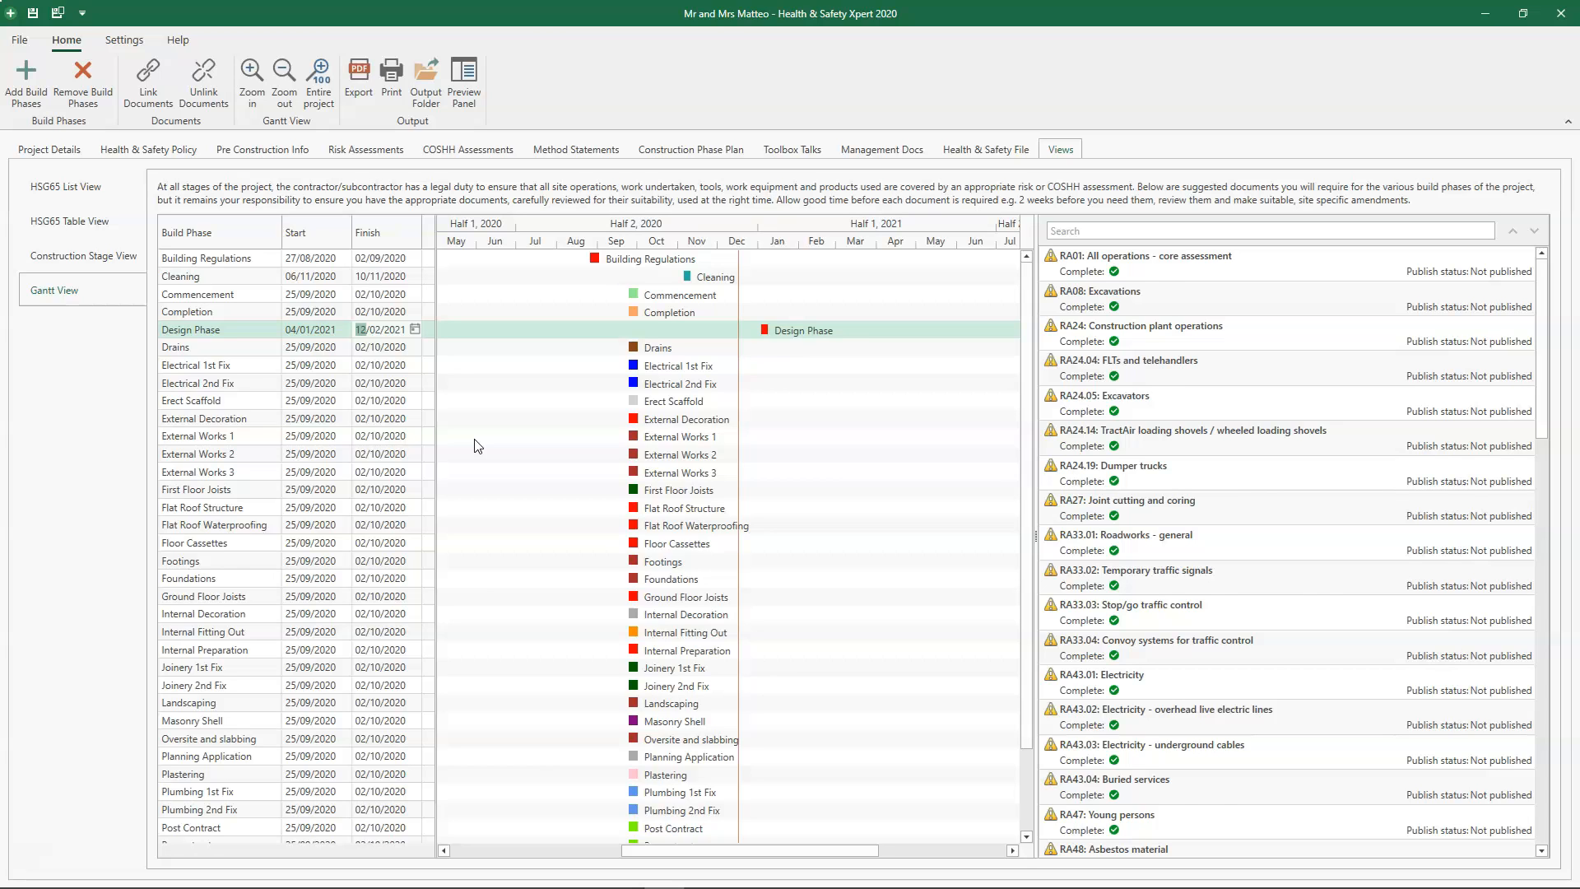
left_click(475, 442)
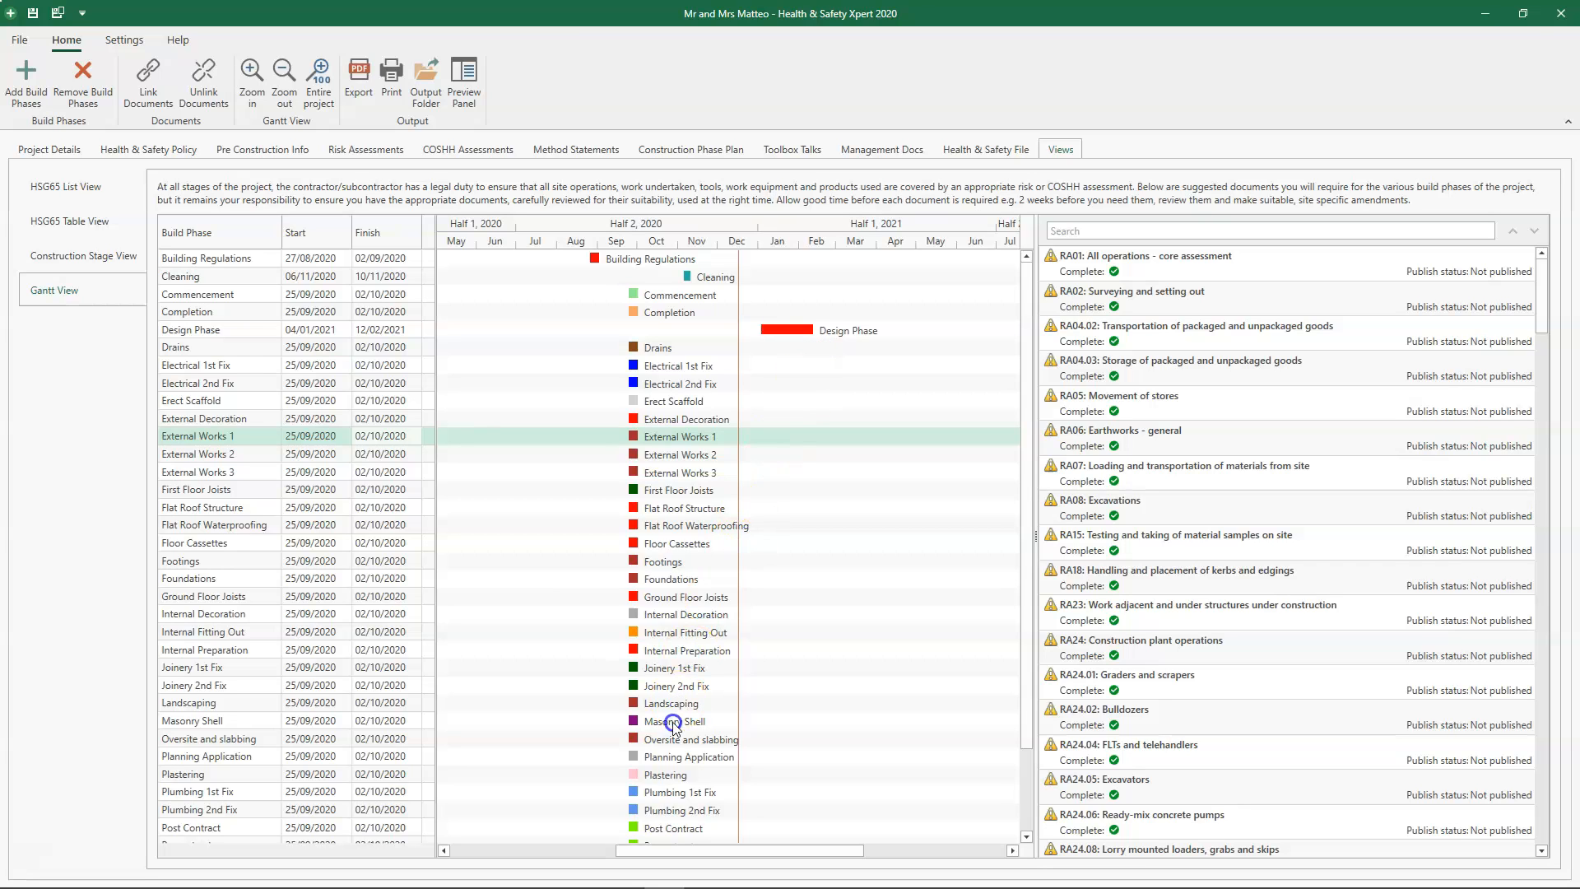
- Set the Planning Application start date to 15/02/2021
left_click(666, 755)
left_click(327, 766)
left_click(343, 756)
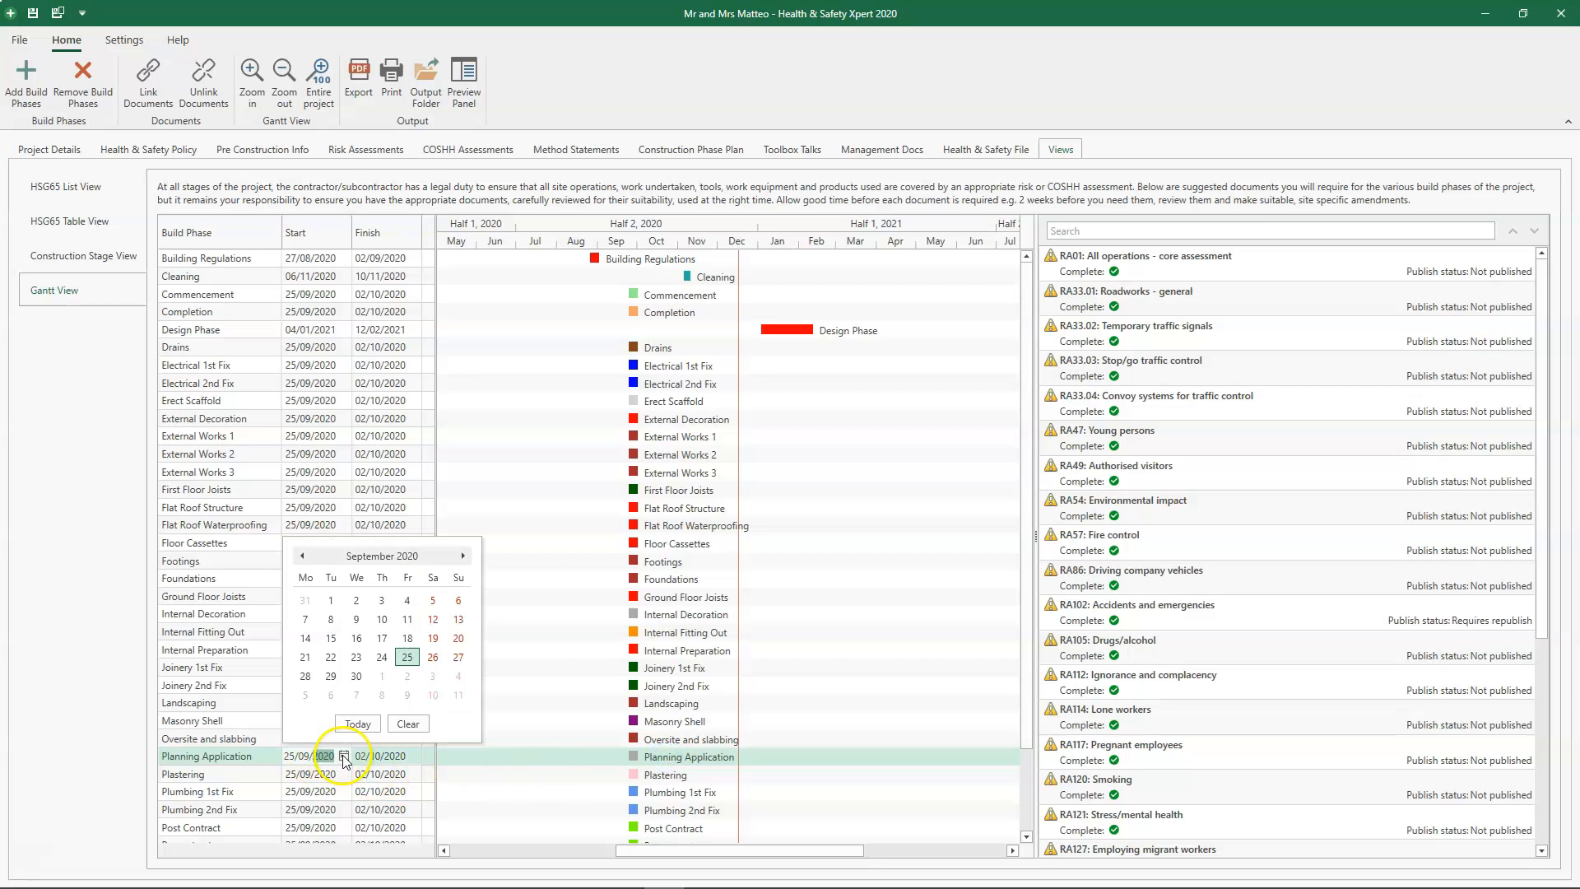
left_click(464, 556)
left_click(463, 556)
left_click(463, 557)
left_click(463, 557)
left_click(464, 556)
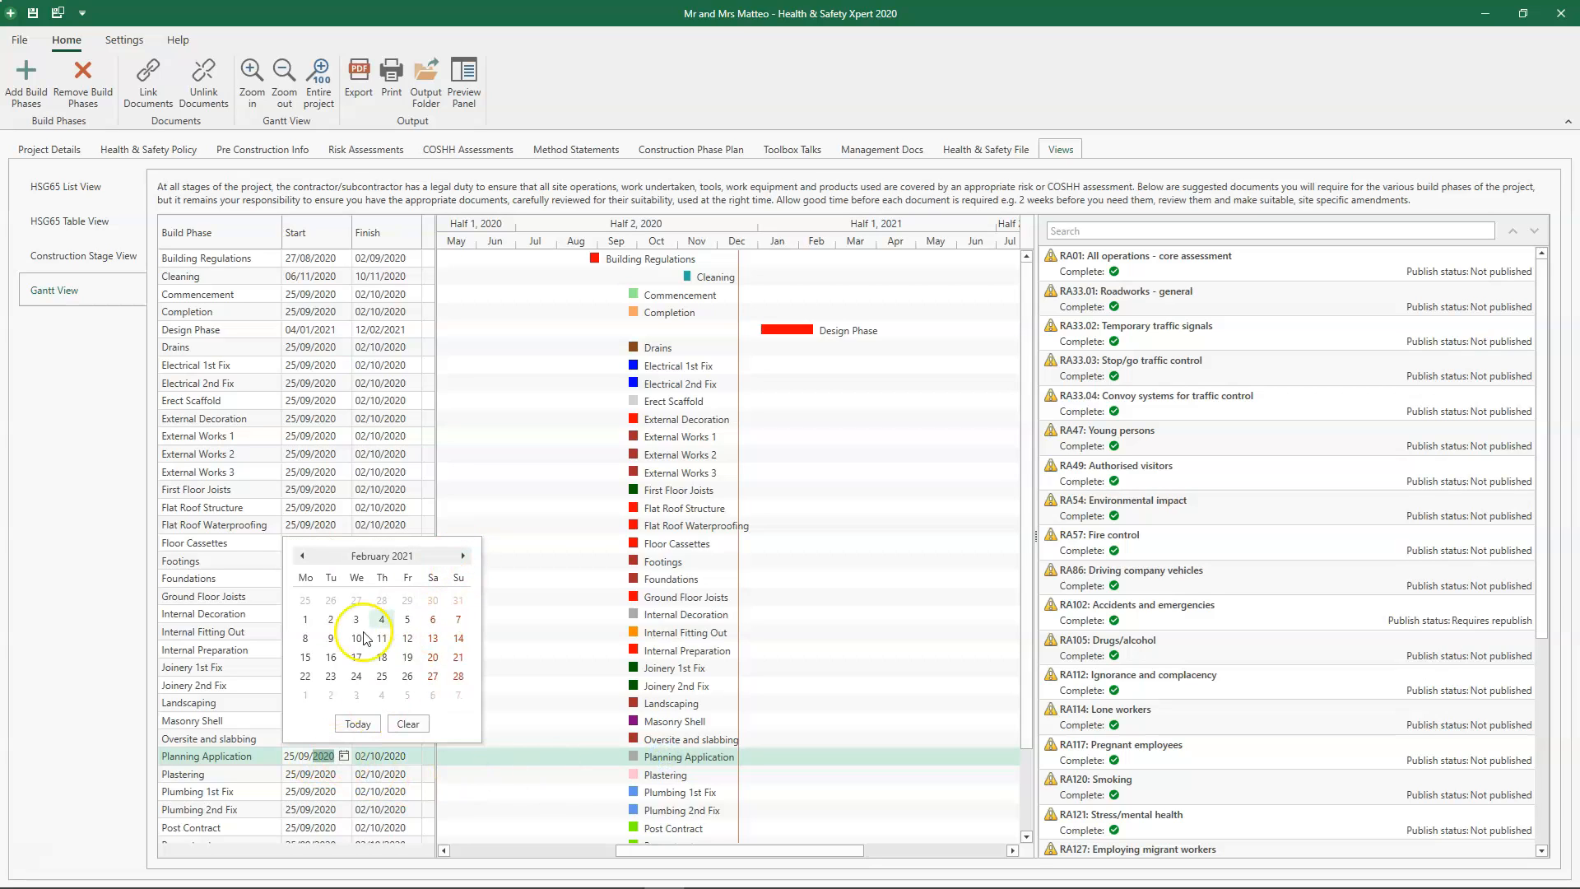
left_click(304, 657)
- Set the Planning Application finish date to 02/04/2021
left_click(375, 756)
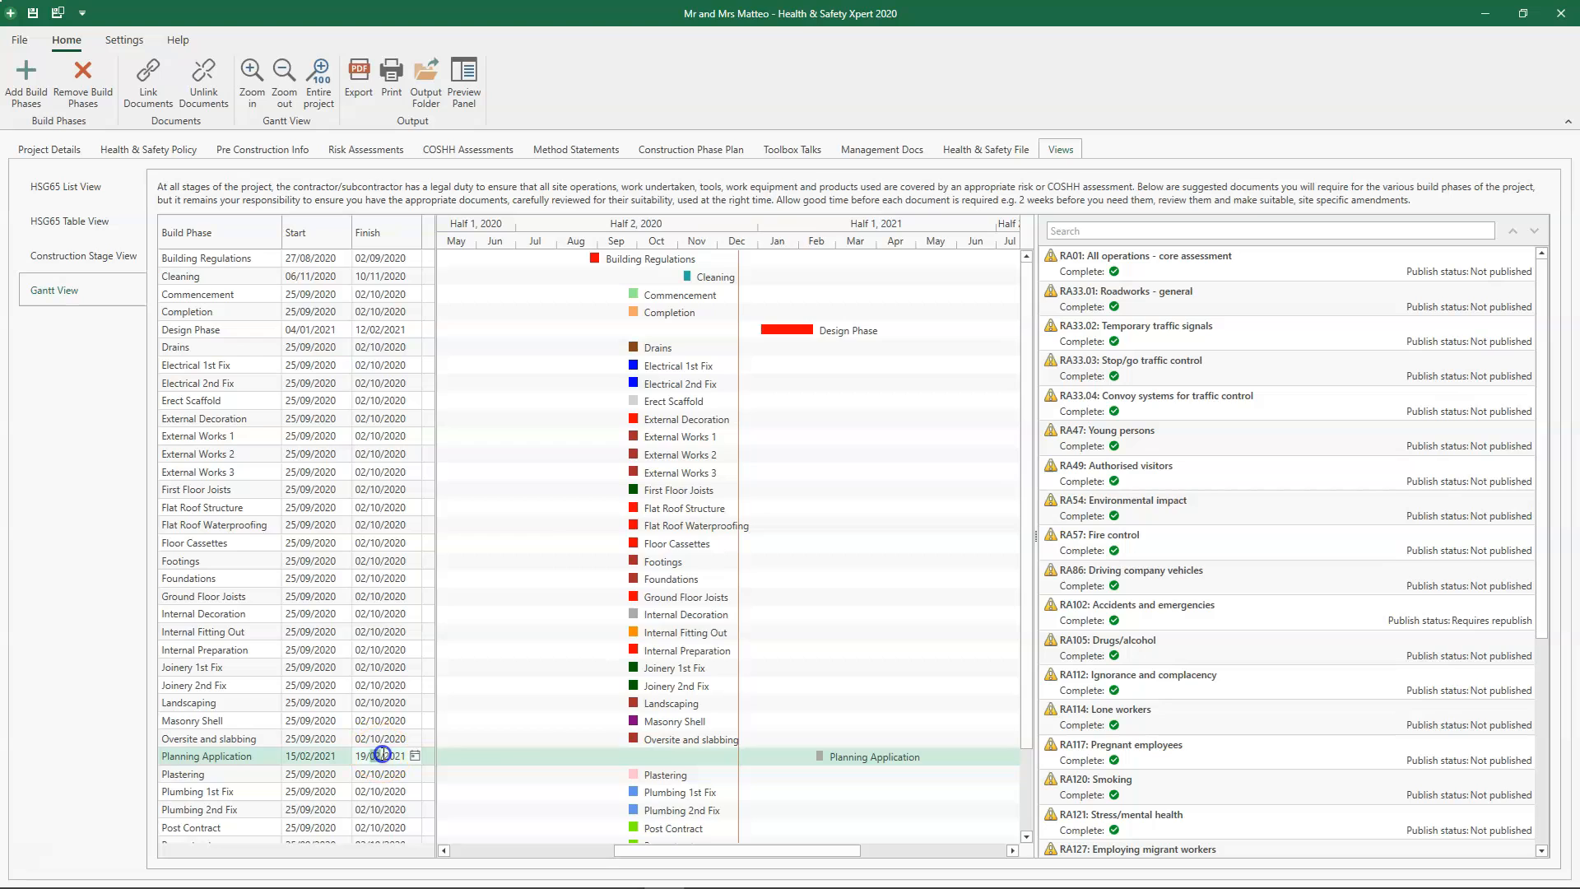
left_click(415, 755)
left_click(532, 556)
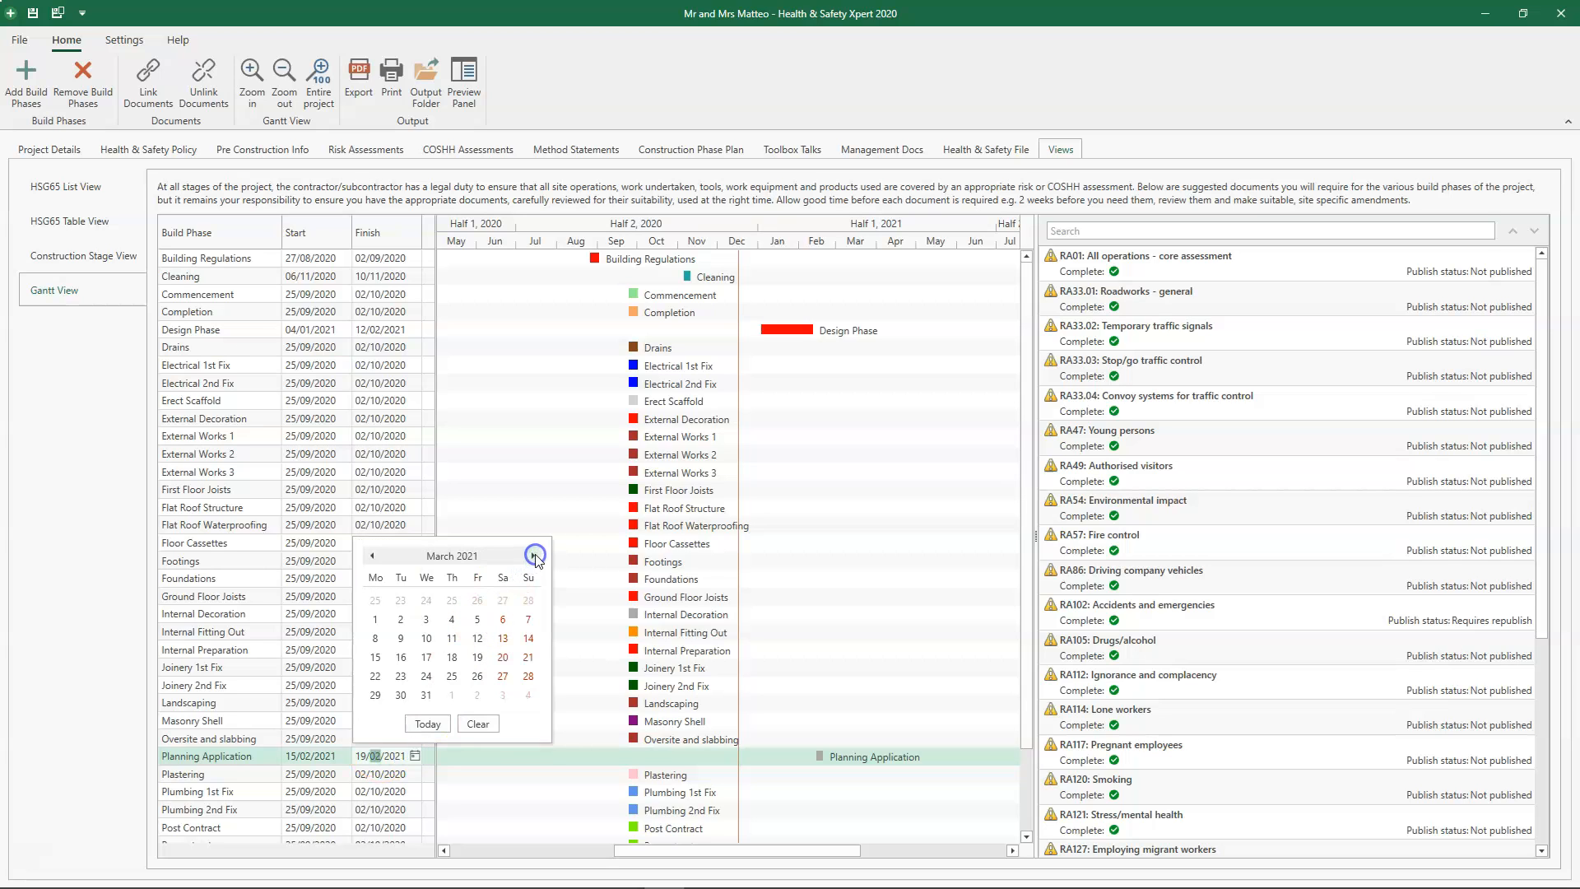
left_click(478, 697)
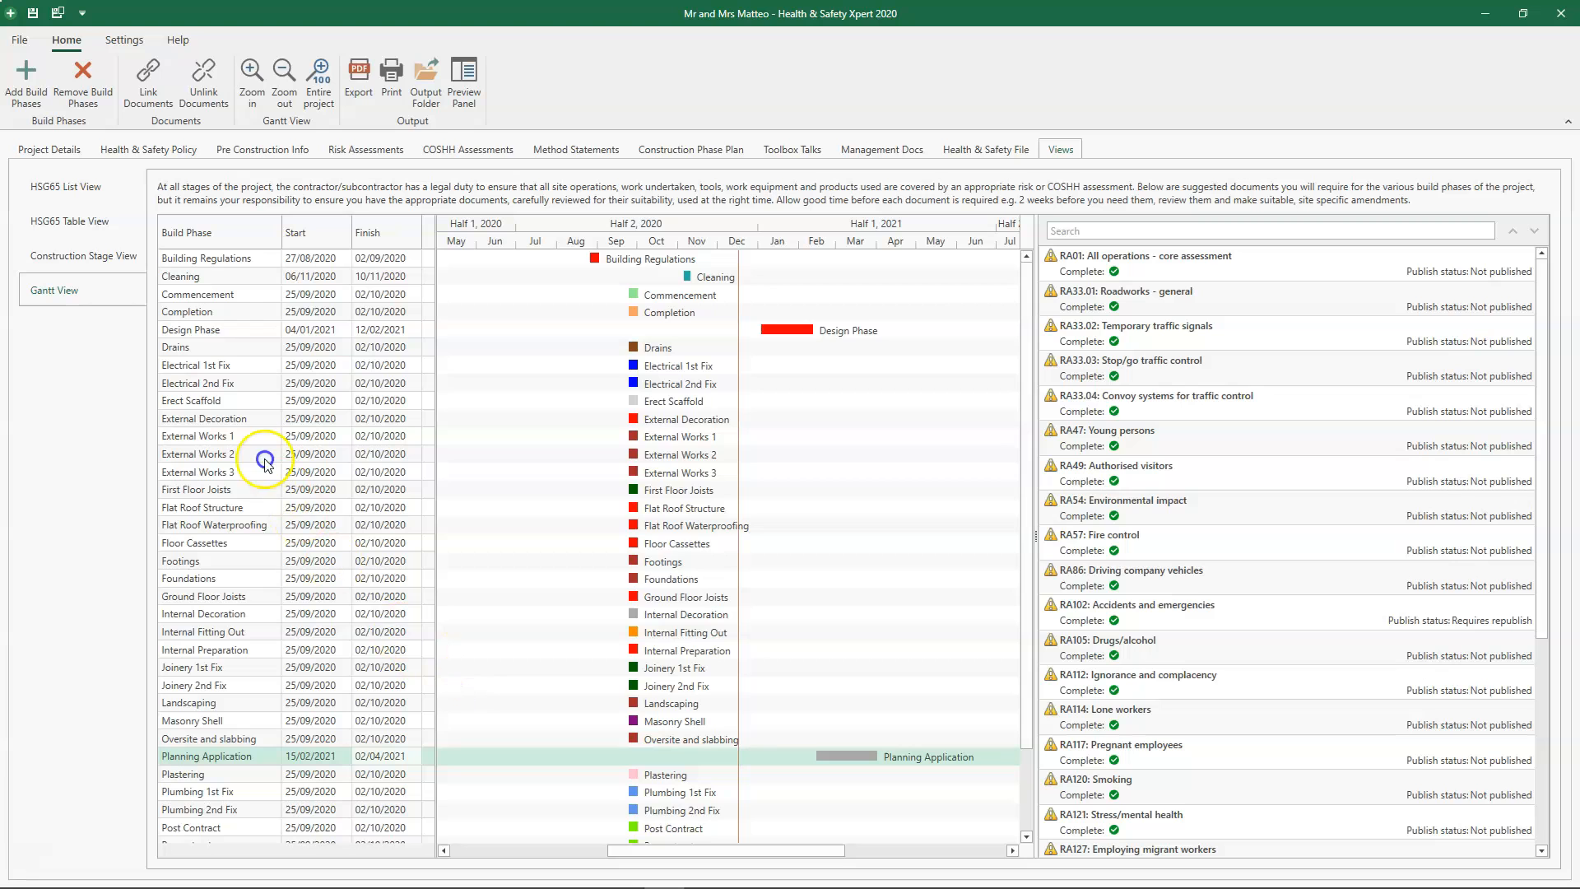
- Refresh the Gantt View by switching to the Construction Stage View and back, and check the order of the build phases
left_click(125, 256)
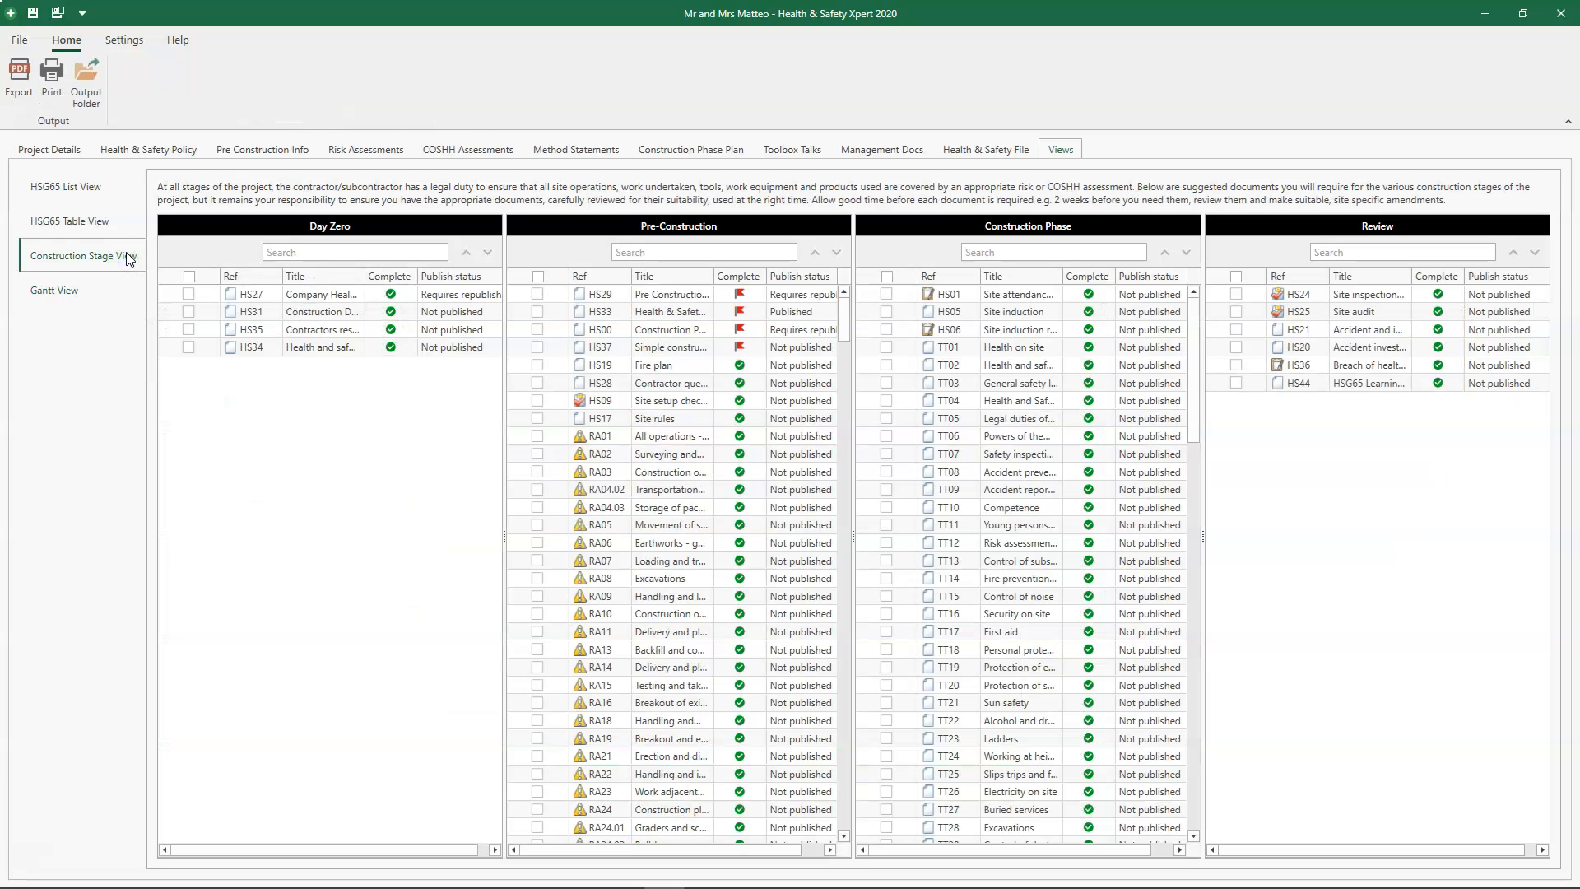
left_click(88, 294)
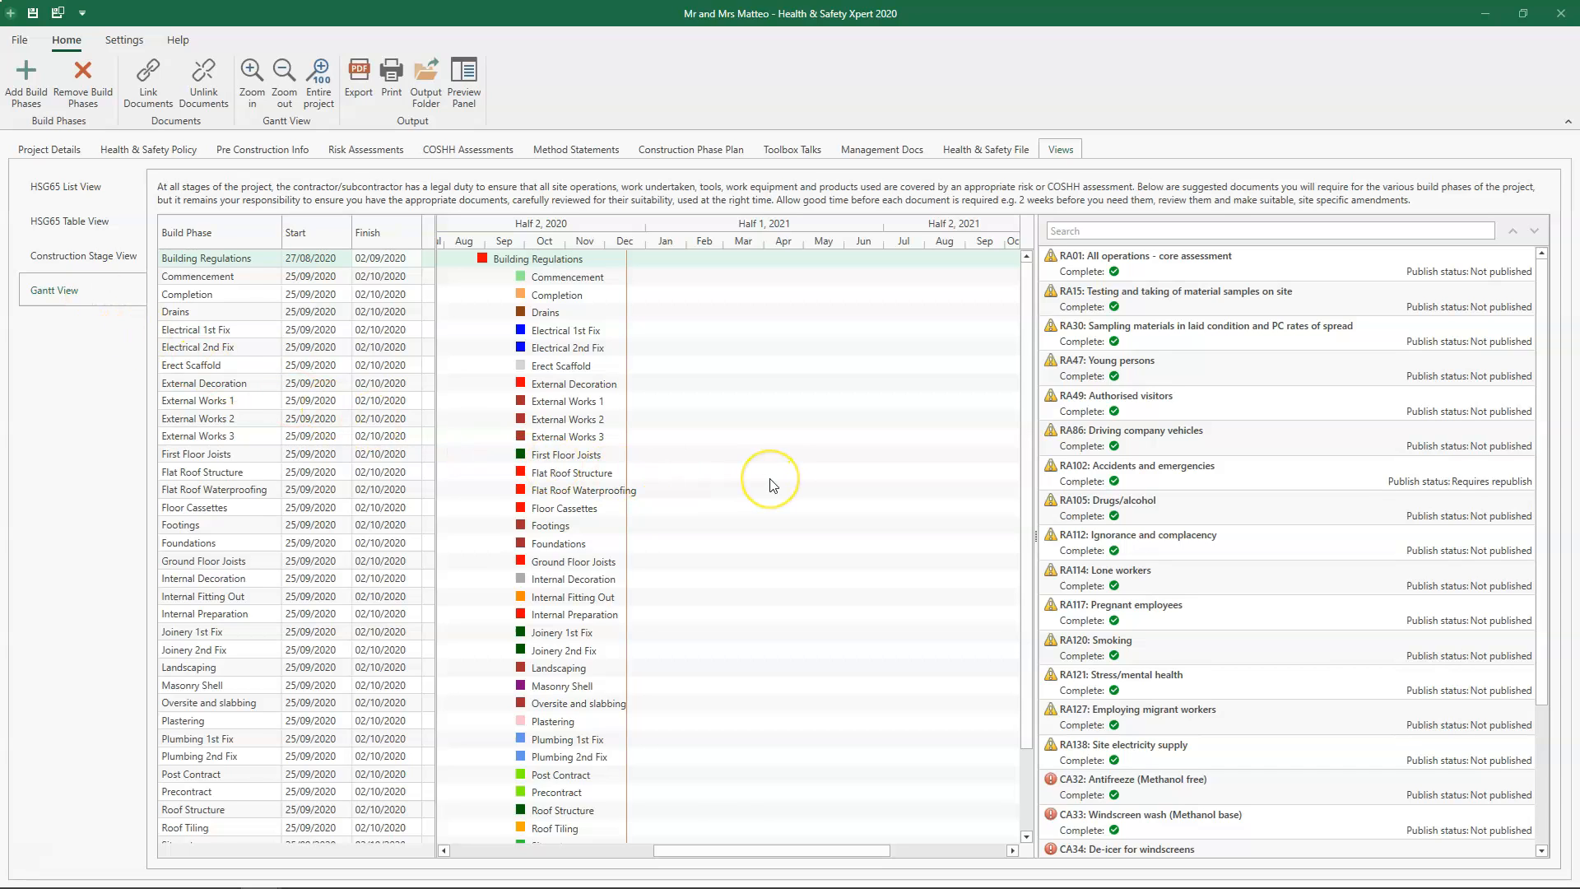
scroll(772, 486, "down", 2)
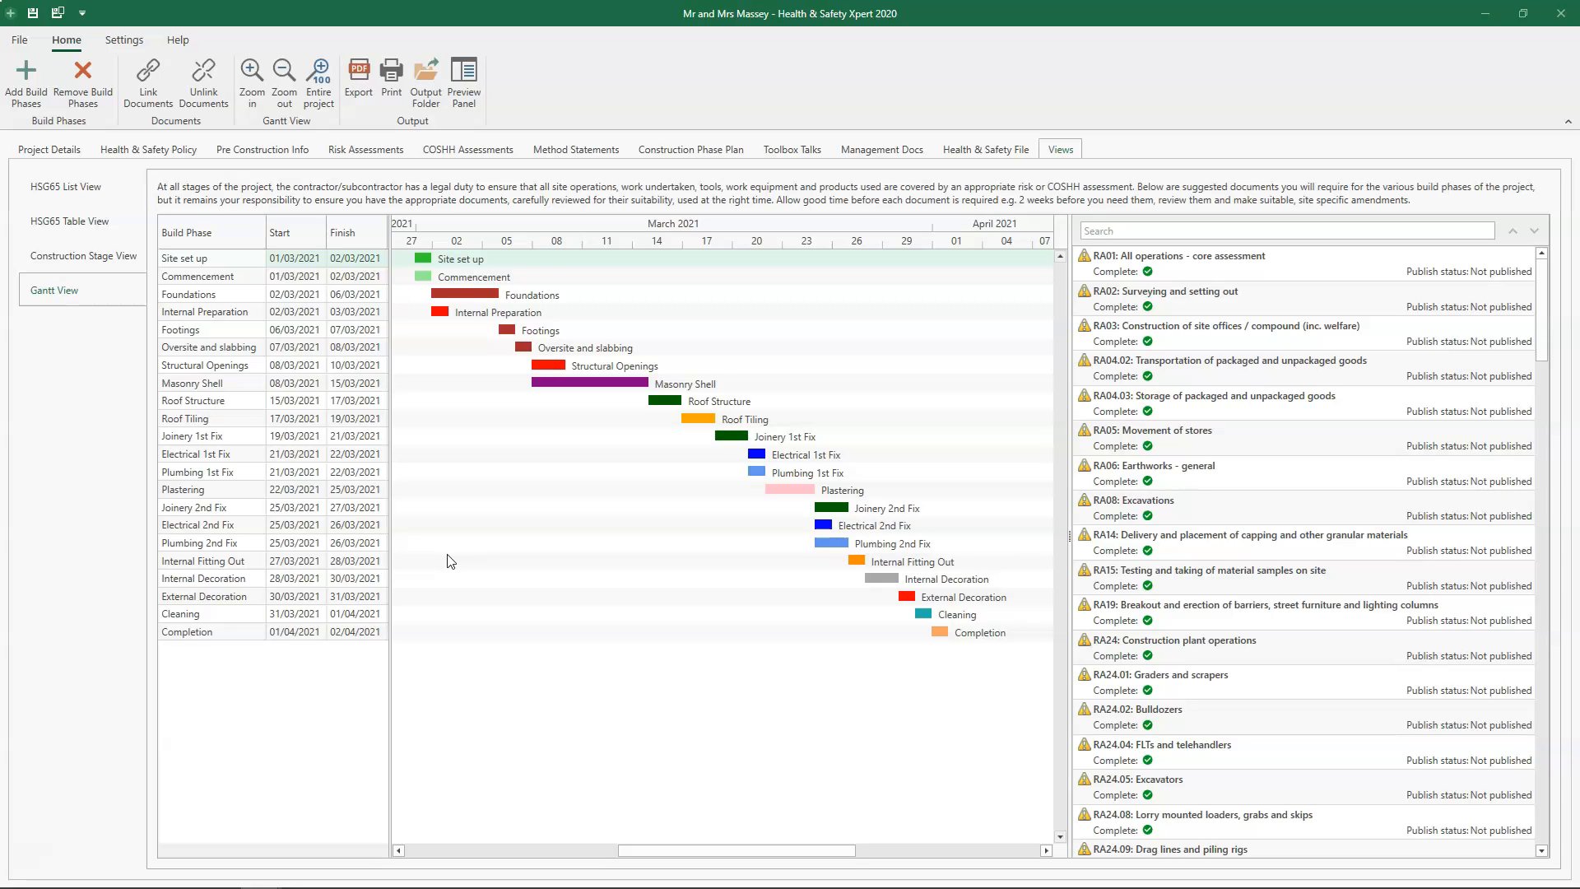
- Examine the documents linked to the Foundations phase, down to the excavation inspection and excavation pre-works checklist
left_click(444, 294)
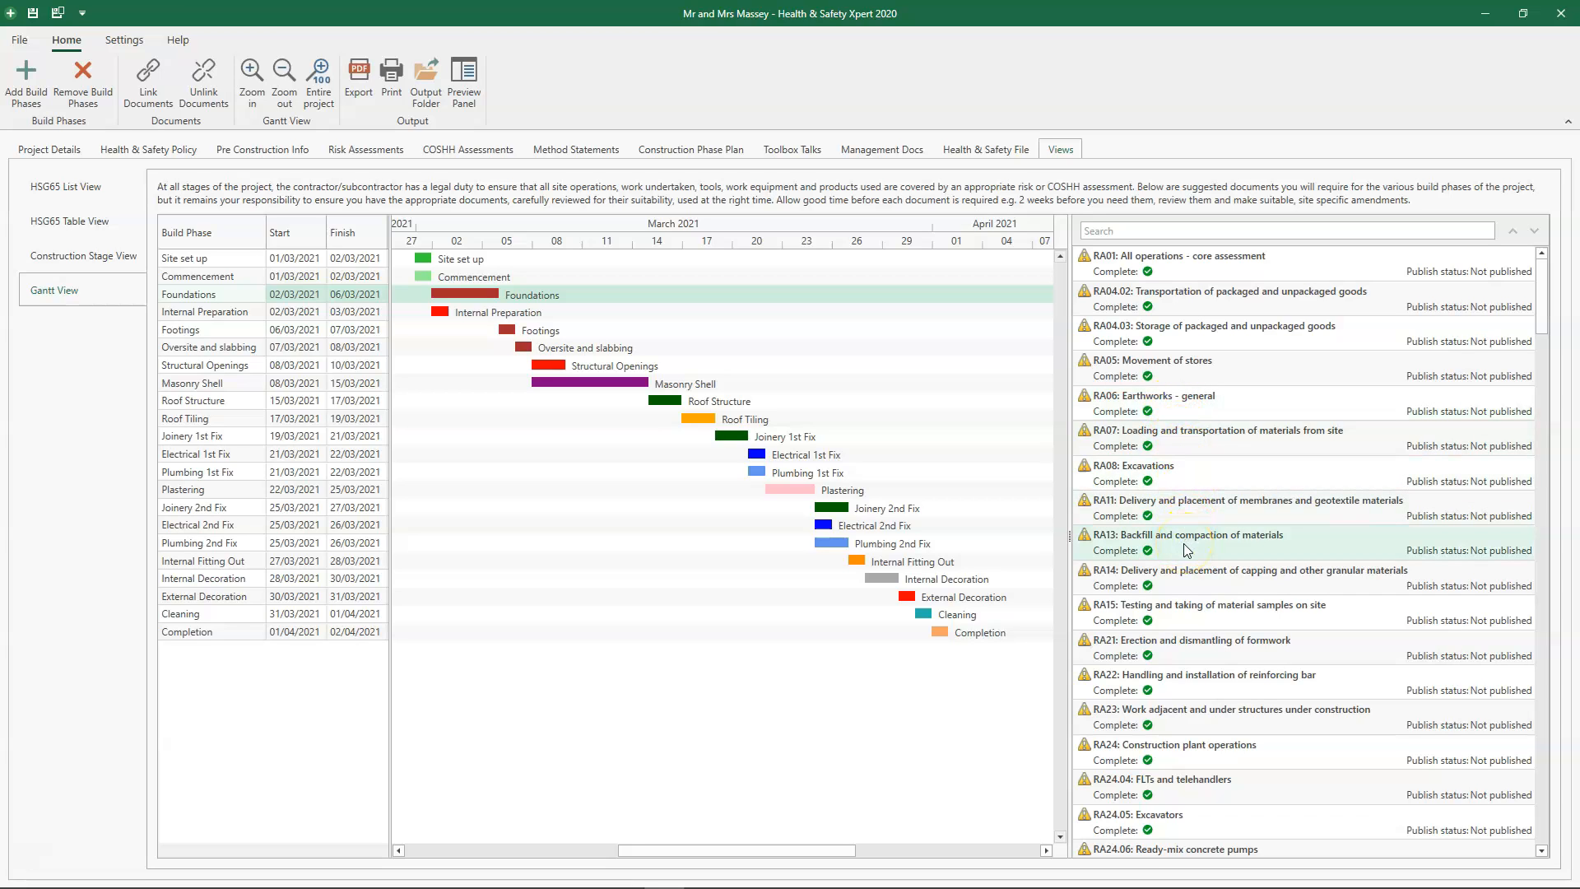
scroll(1185, 545, "down", 10)
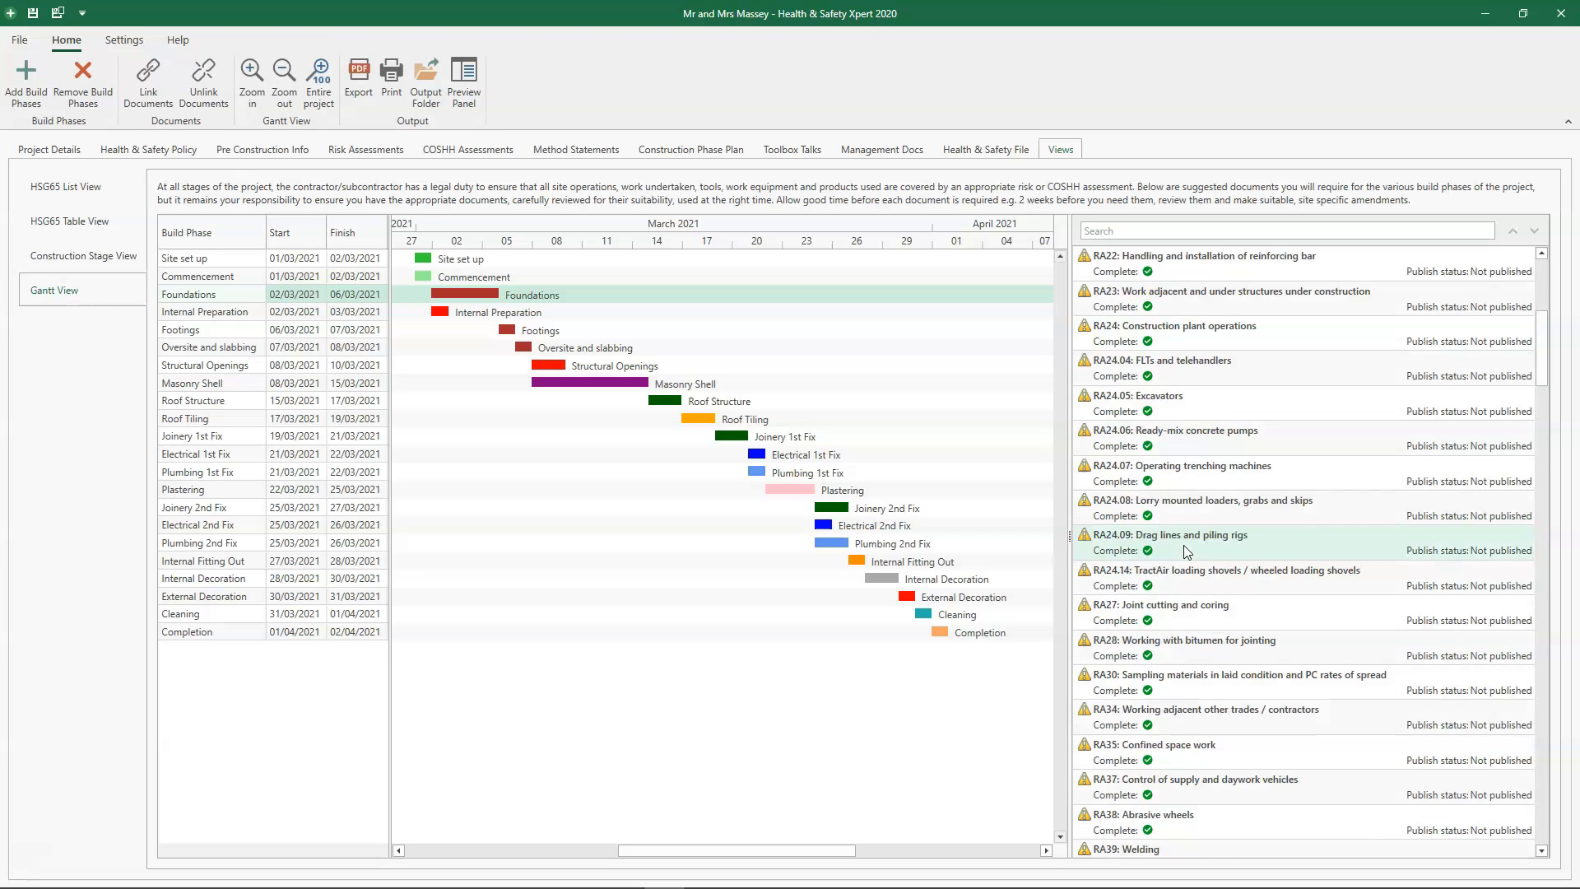
scroll(1188, 551, "down", 10)
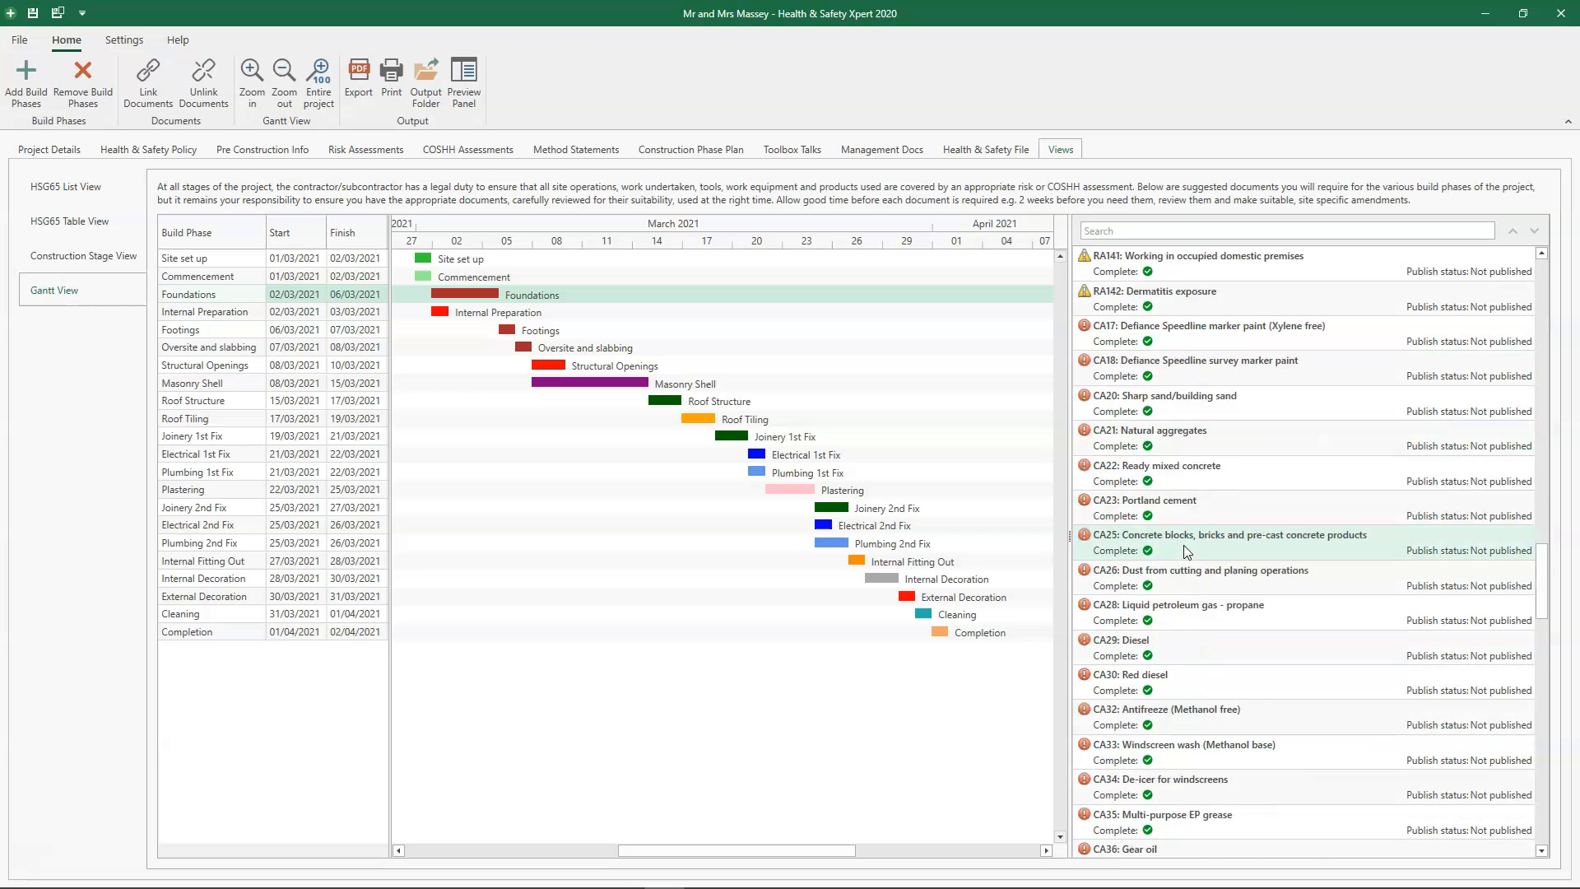
scroll(1187, 551, "down", 10)
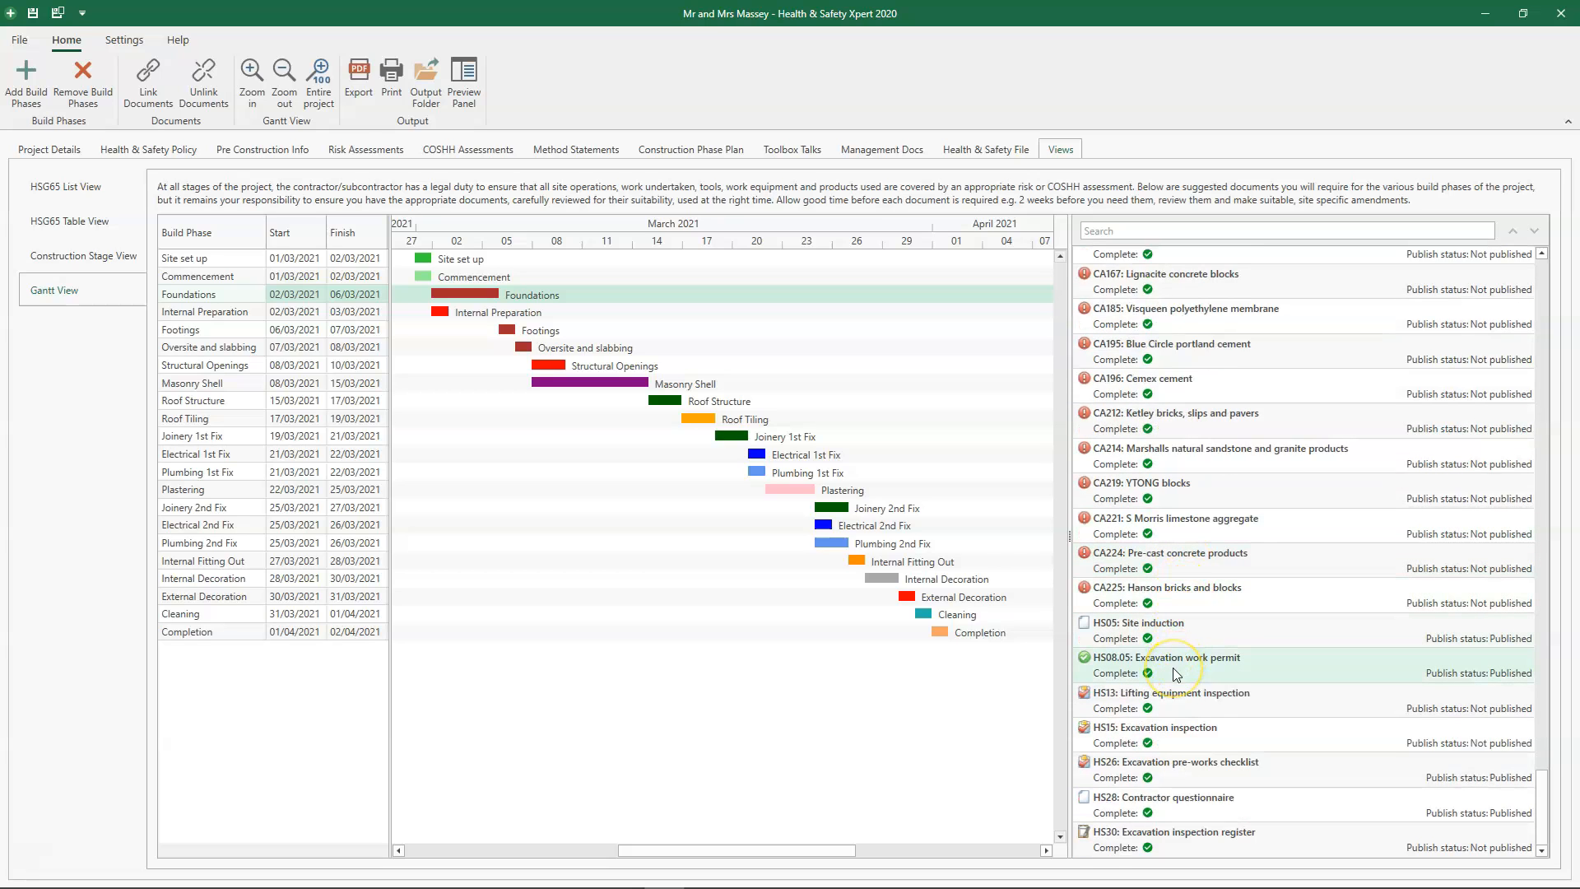
left_click(1184, 745)
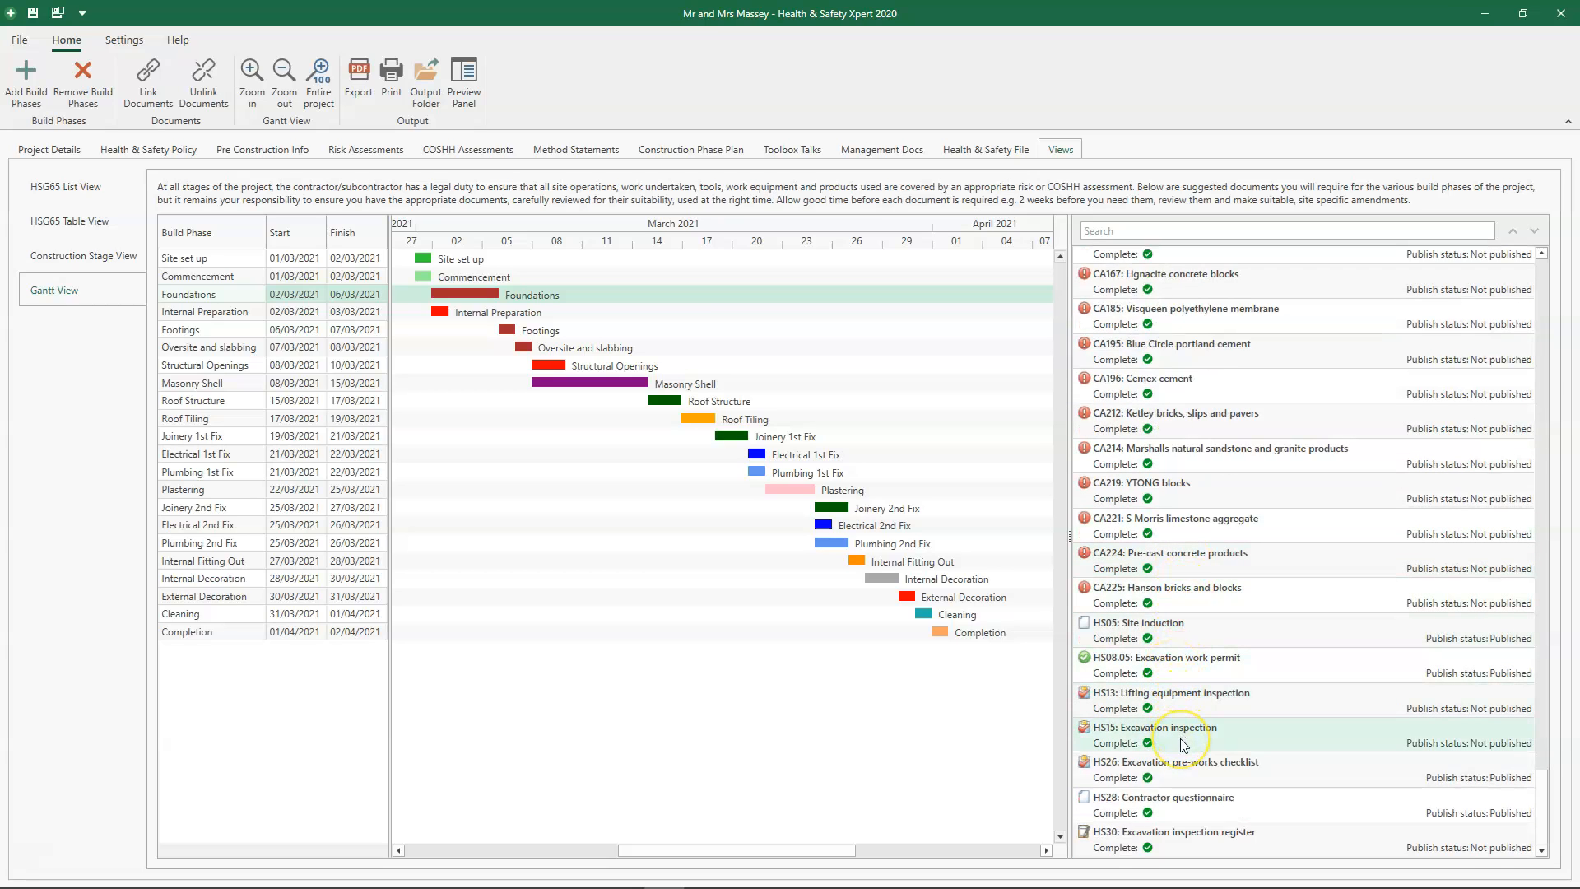
left_click(1182, 779)
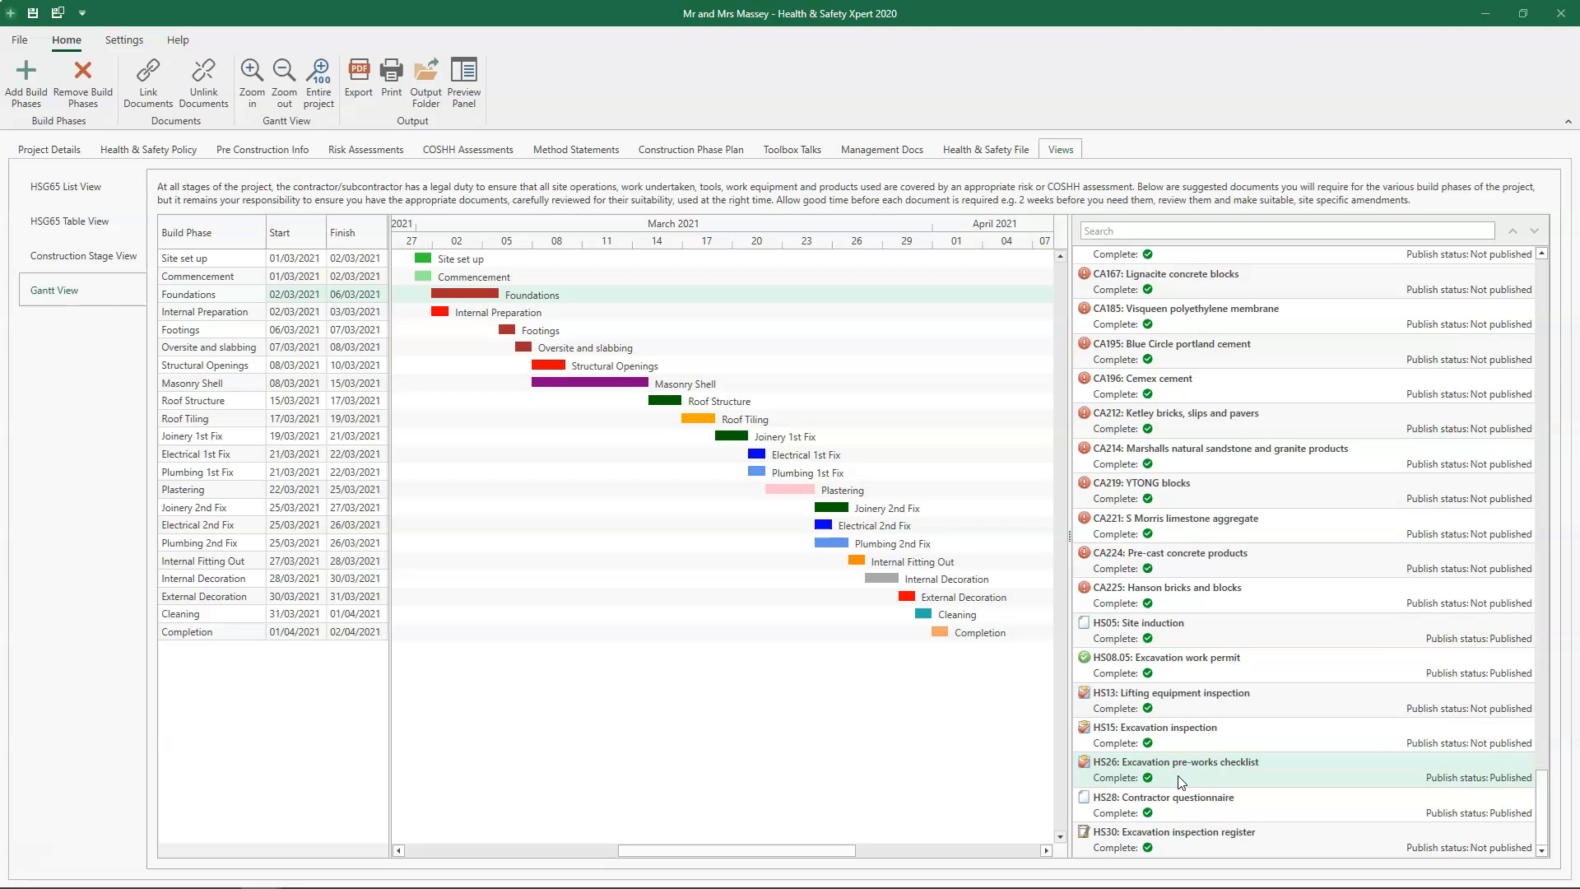
left_click(1160, 777)
- Link the HS33 Health & Safety File document to the Masonry Shell build phase
left_click(605, 381)
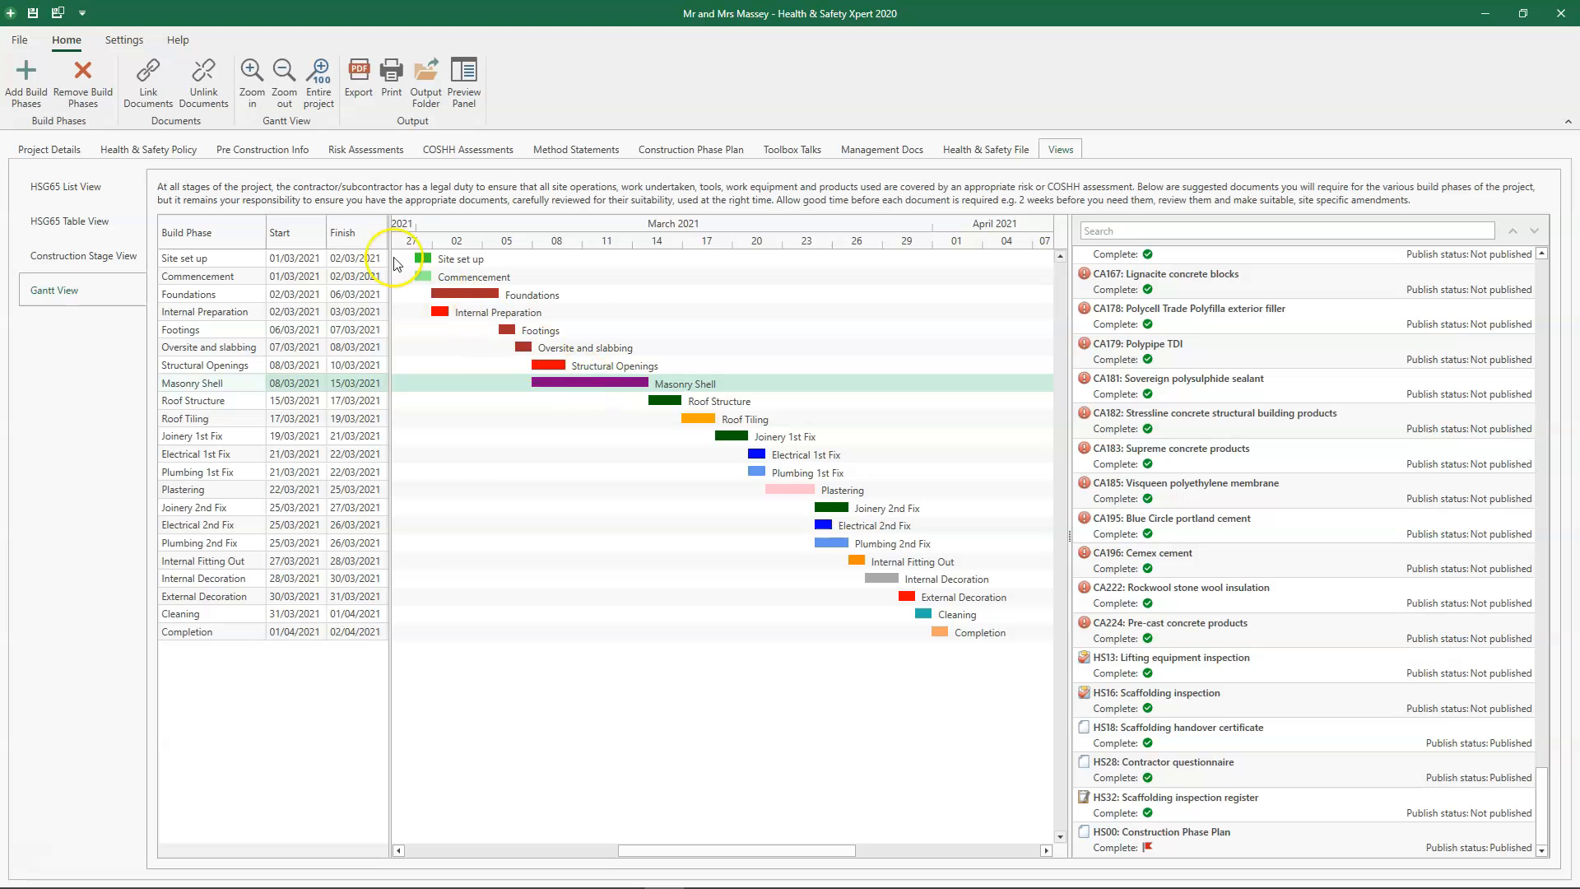
left_click(144, 103)
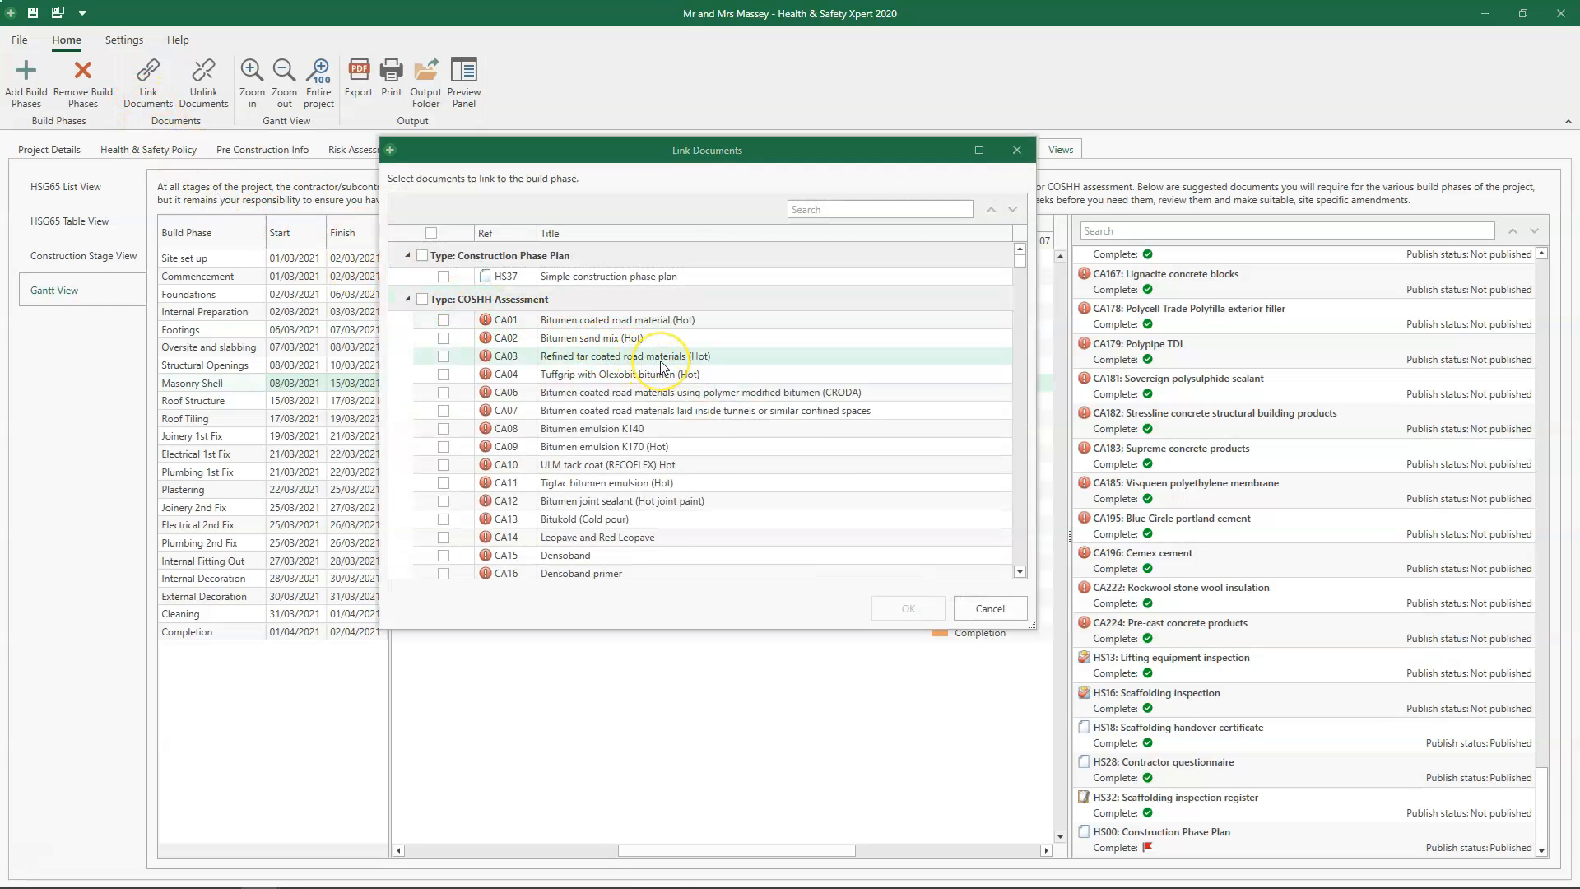
scroll(662, 366, "down", 1)
scroll(663, 367, "down", 10)
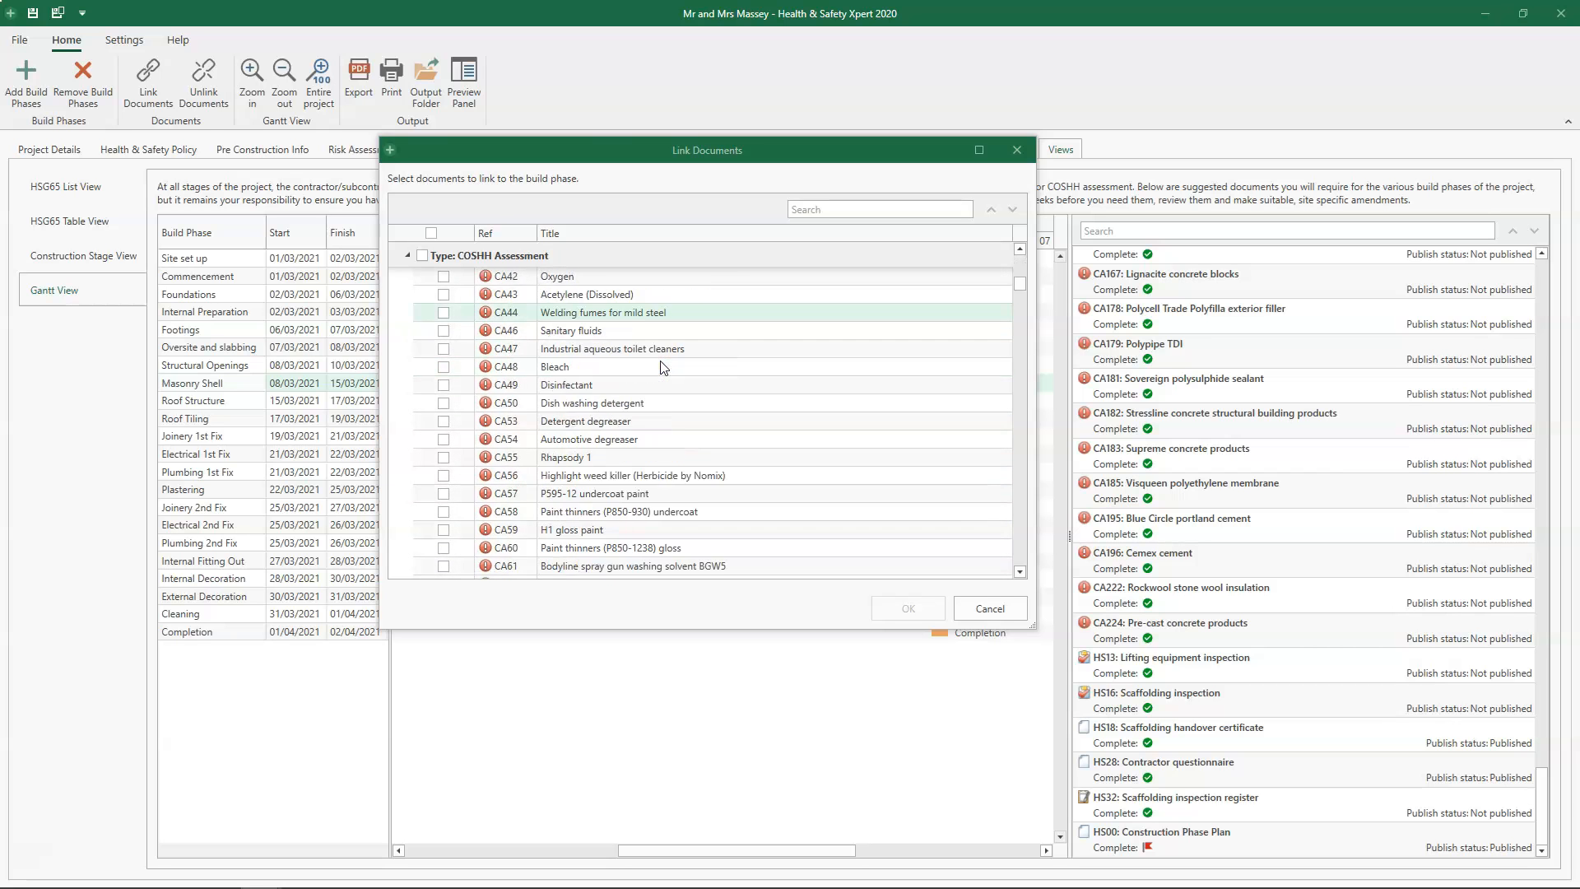
scroll(663, 366, "down", 10)
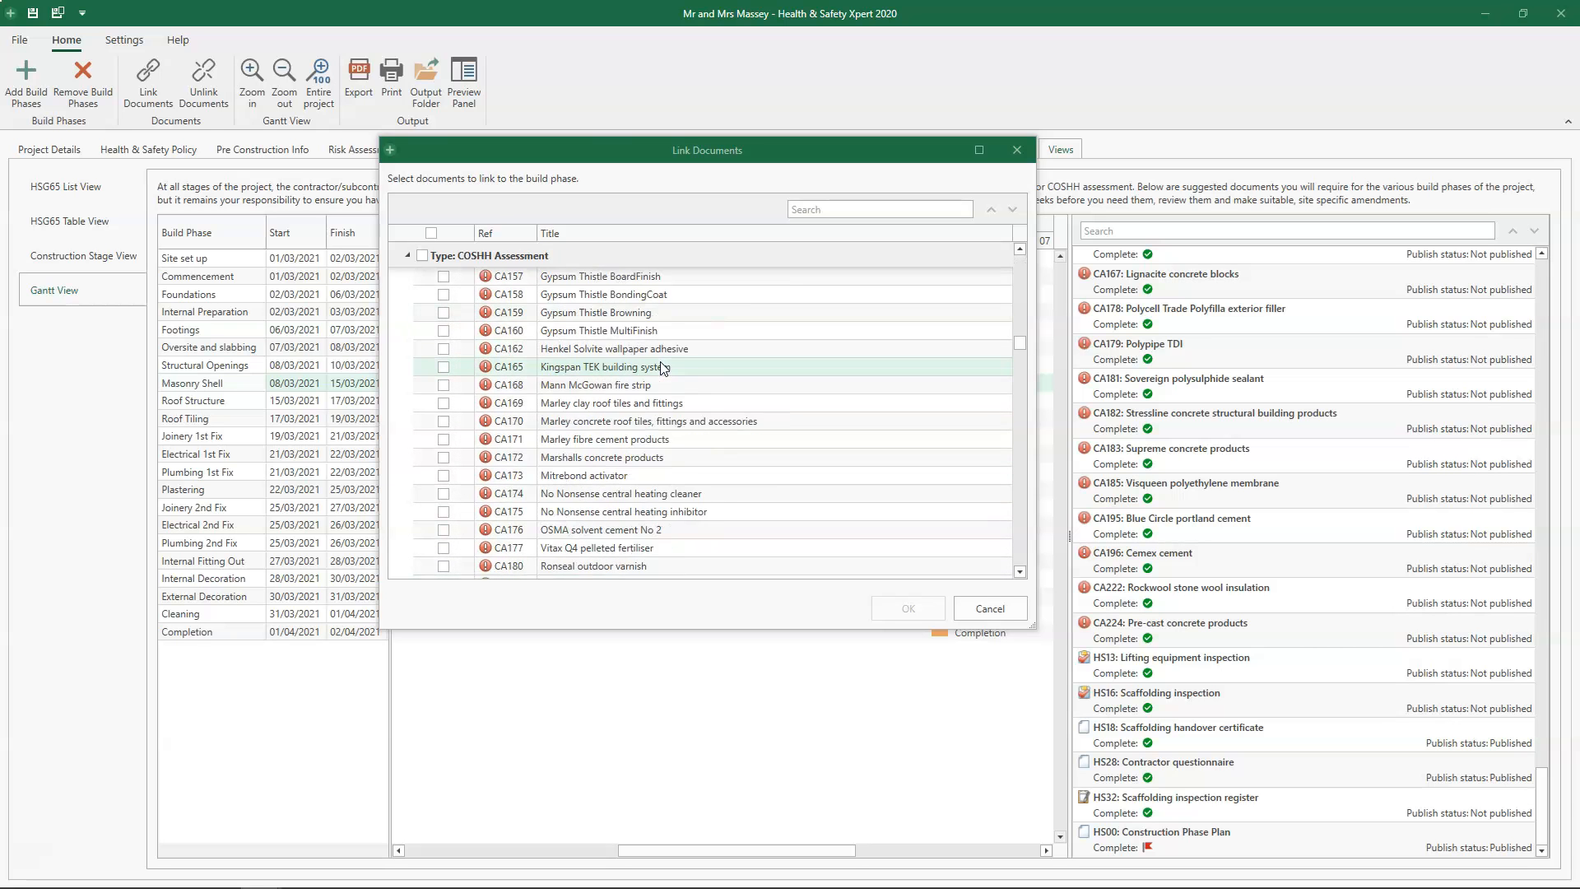
left_click(444, 392)
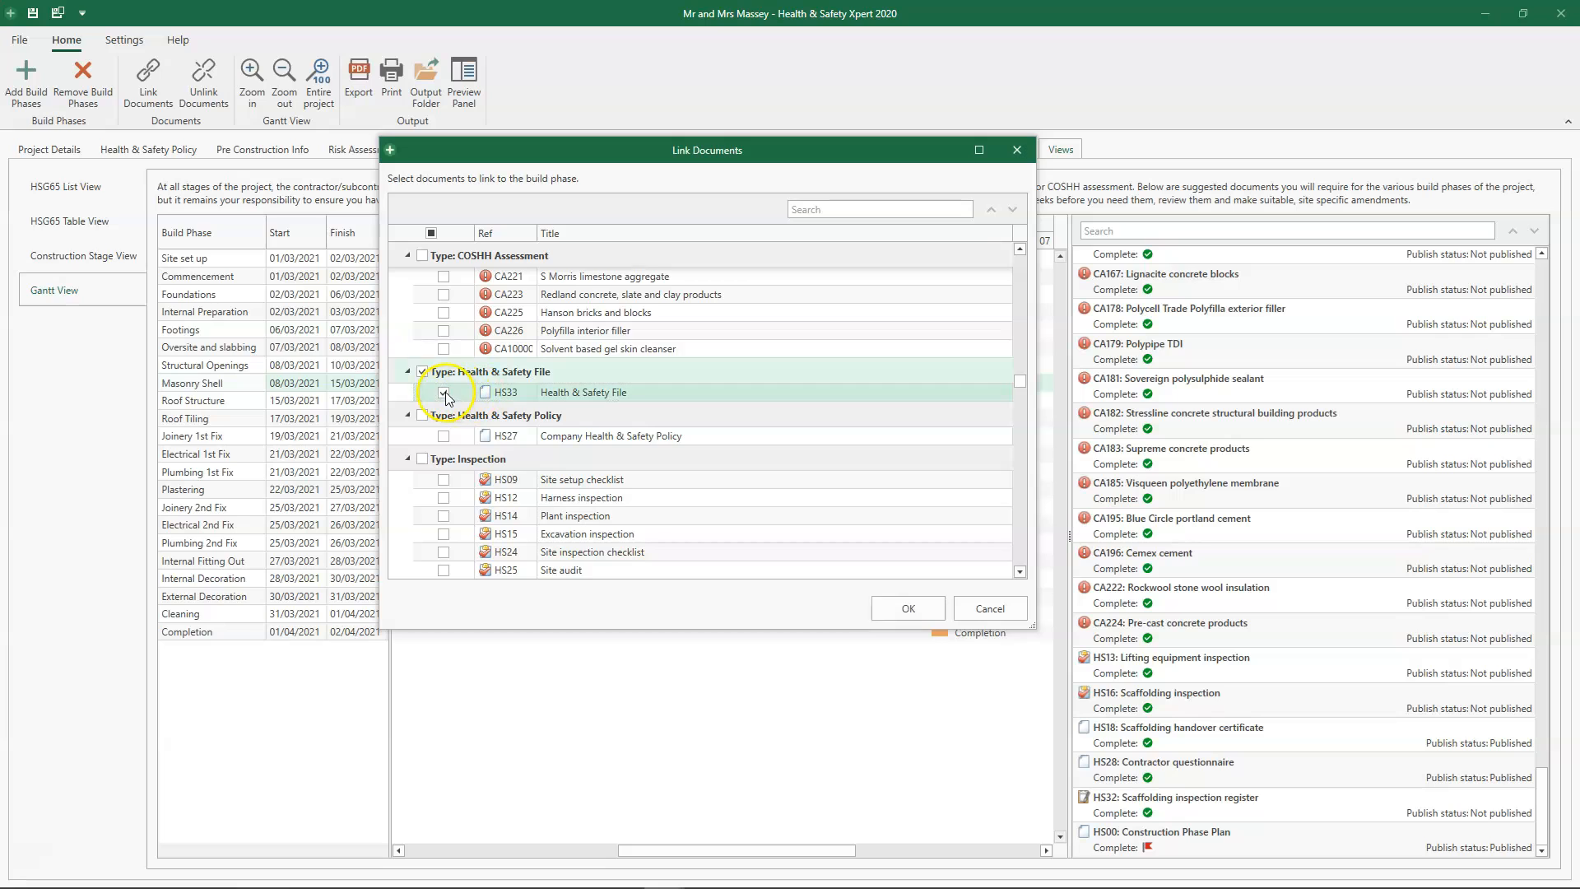
left_click(916, 607)
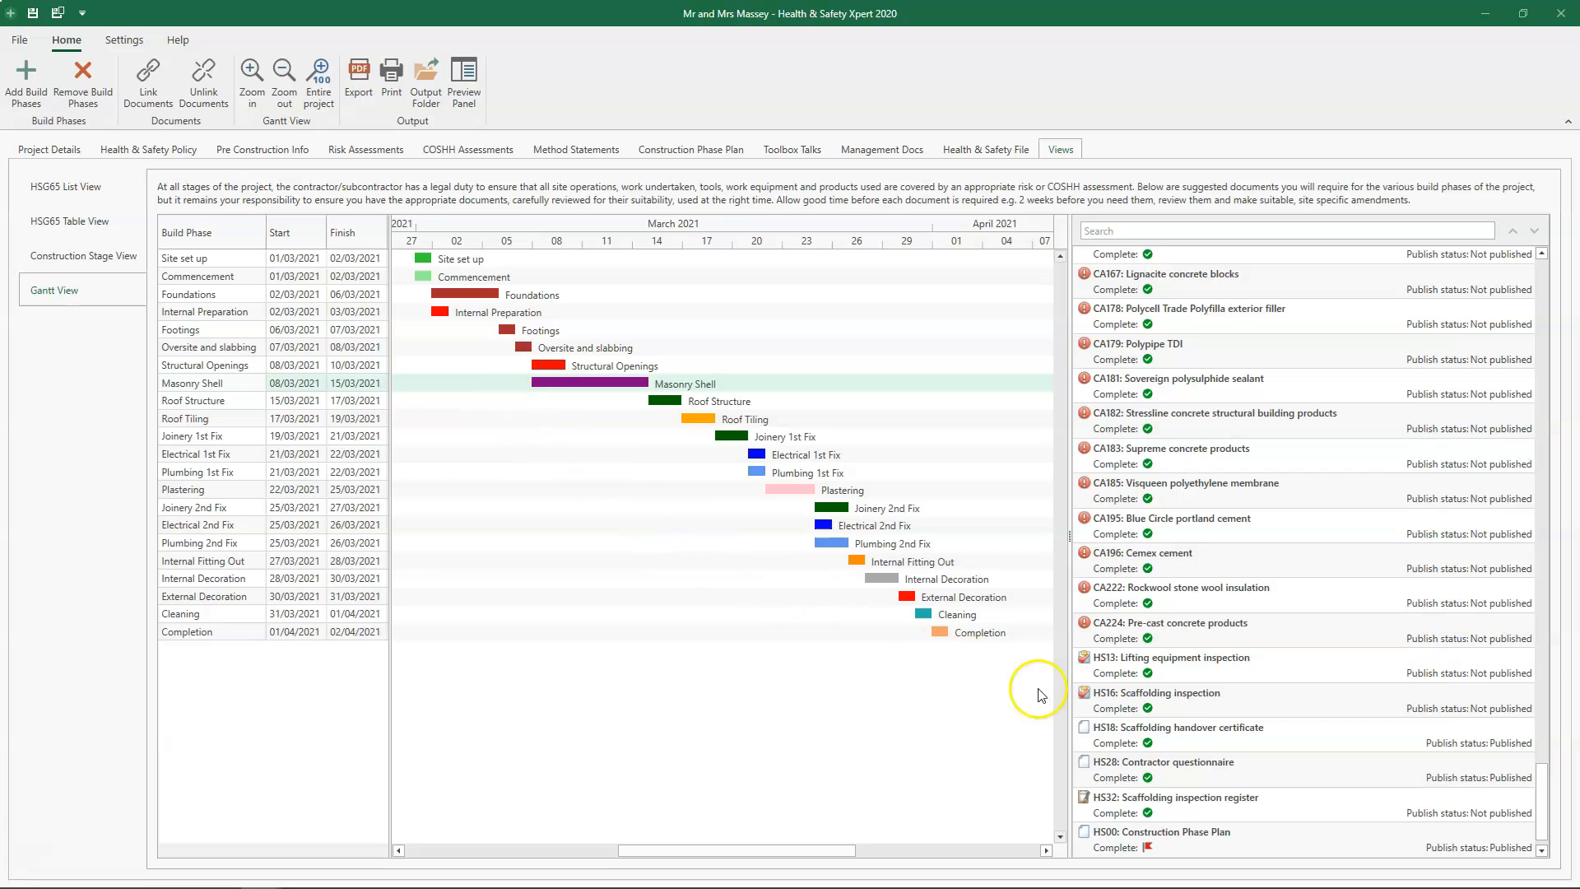
- Unlink the HS33 Health & Safety File document from the Masonry Shell build phase
left_click(1270, 733)
scroll(1271, 733, "down", 1)
left_click(1261, 841)
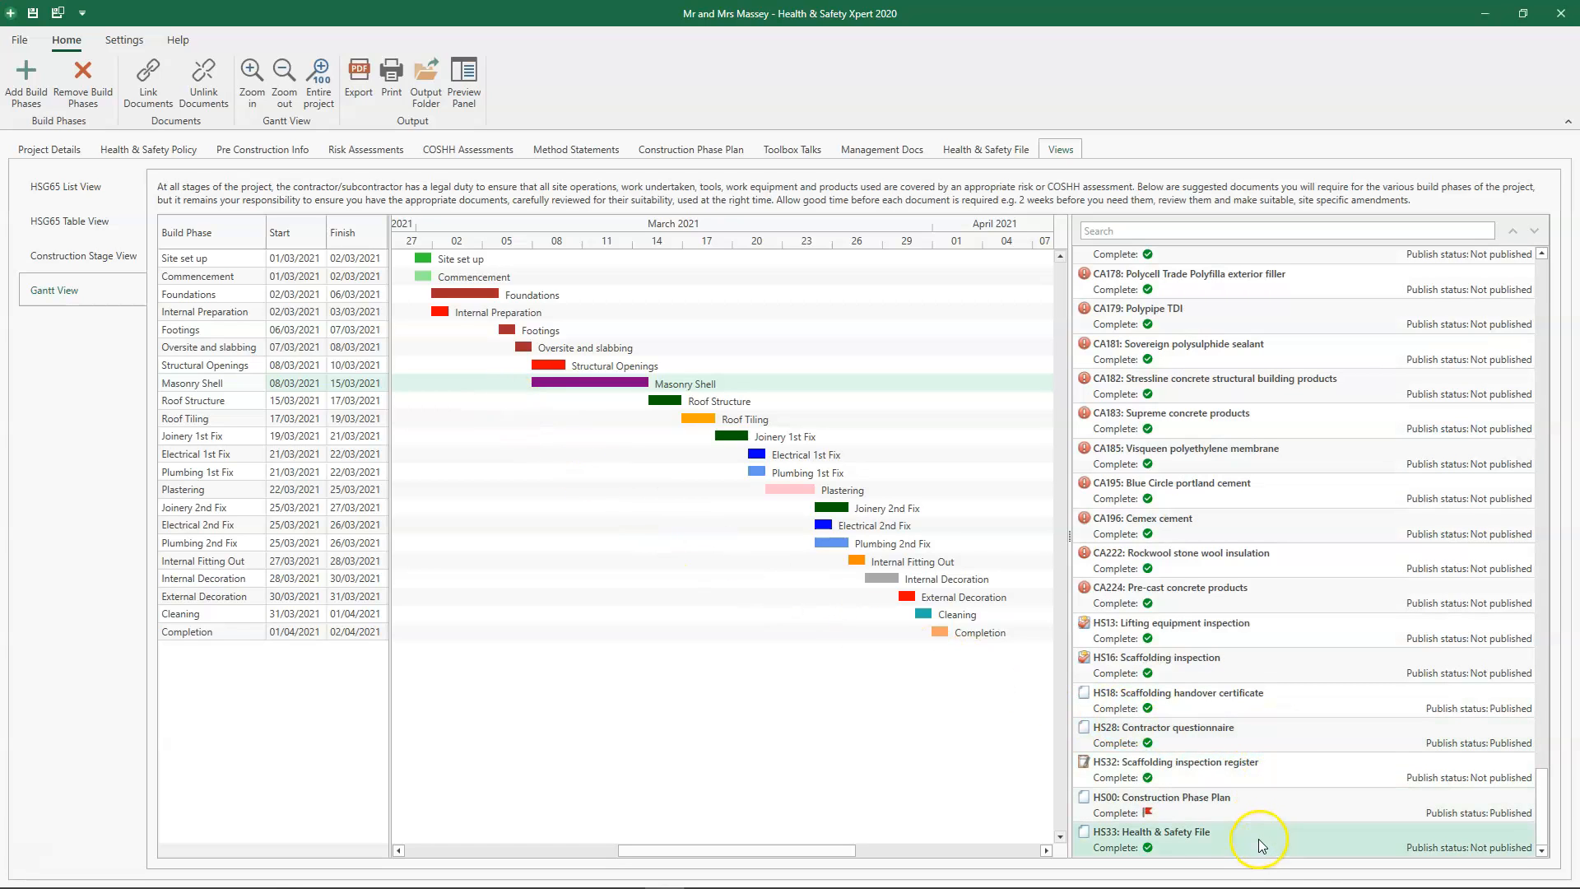
left_click(206, 97)
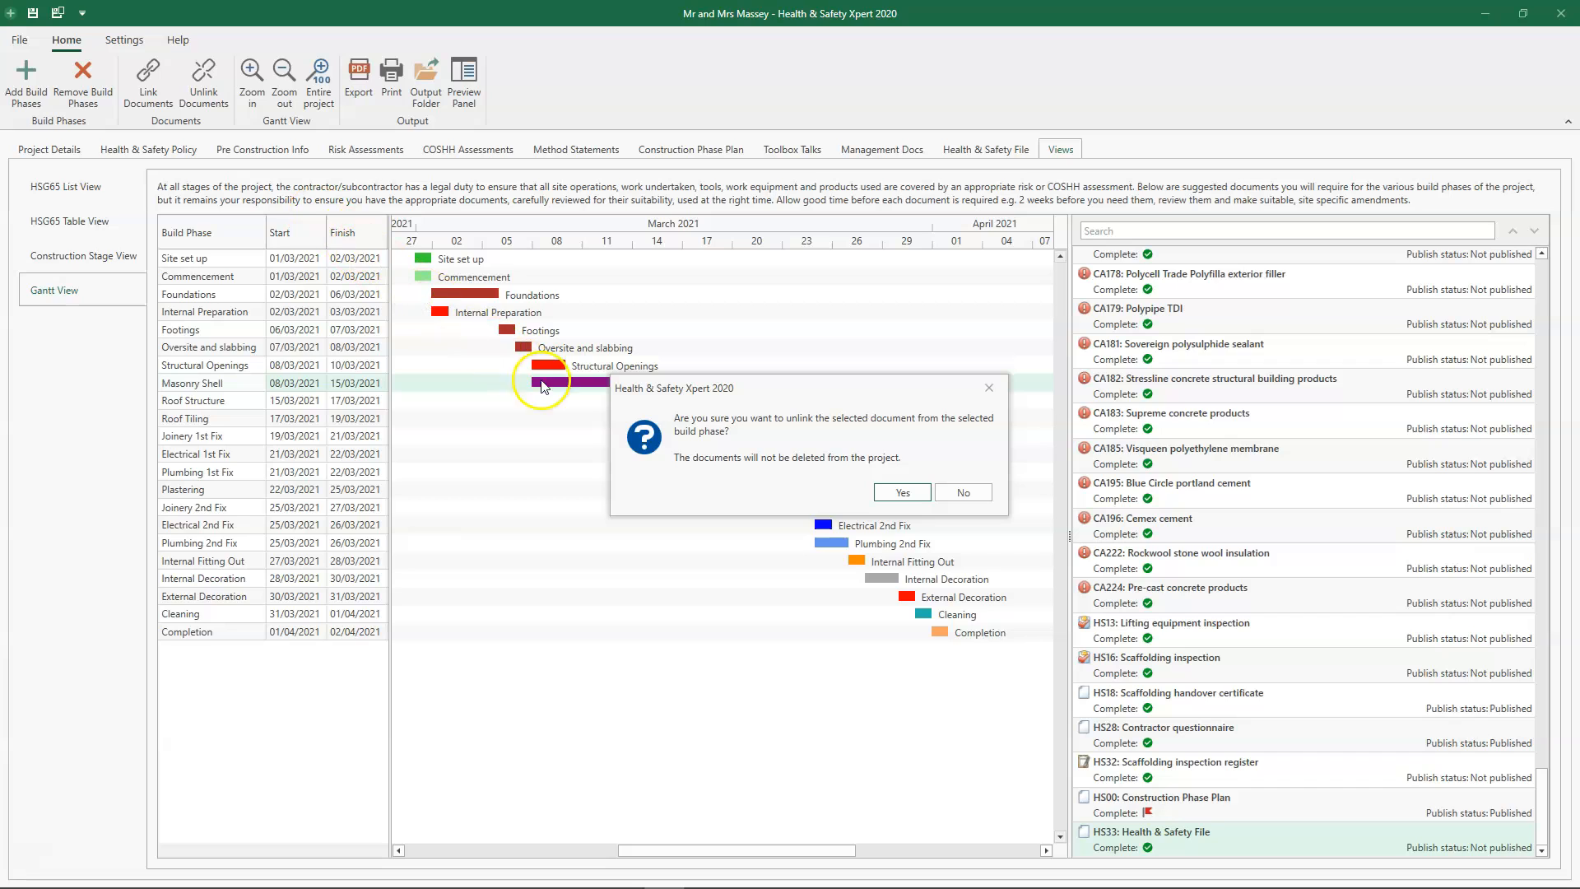
left_click(909, 494)
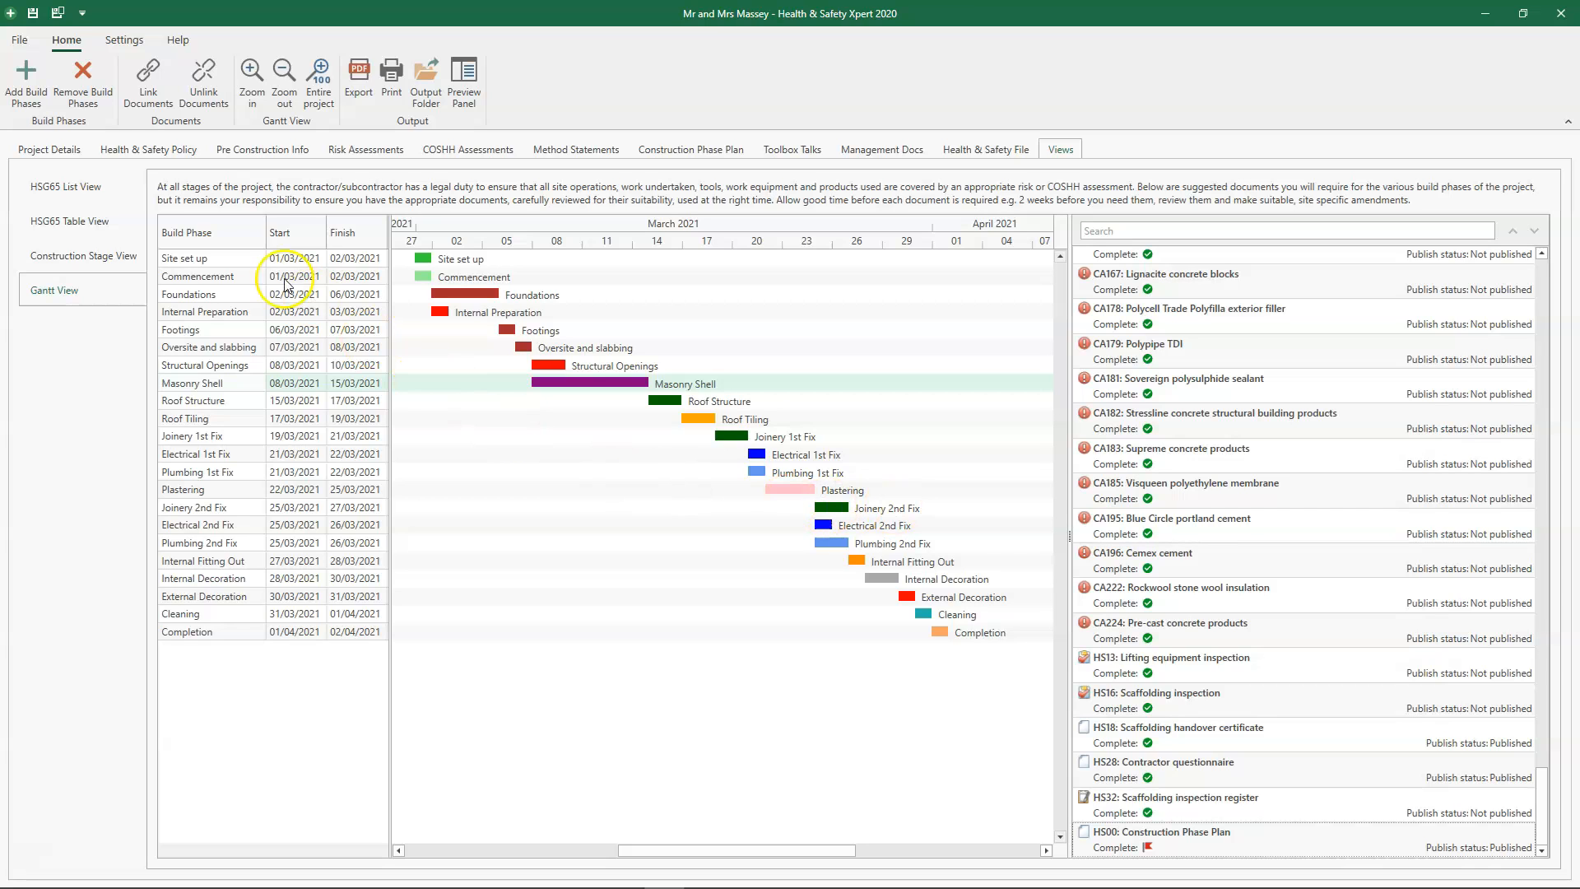
- Add the Demolition build phase to the project
left_click(36, 93)
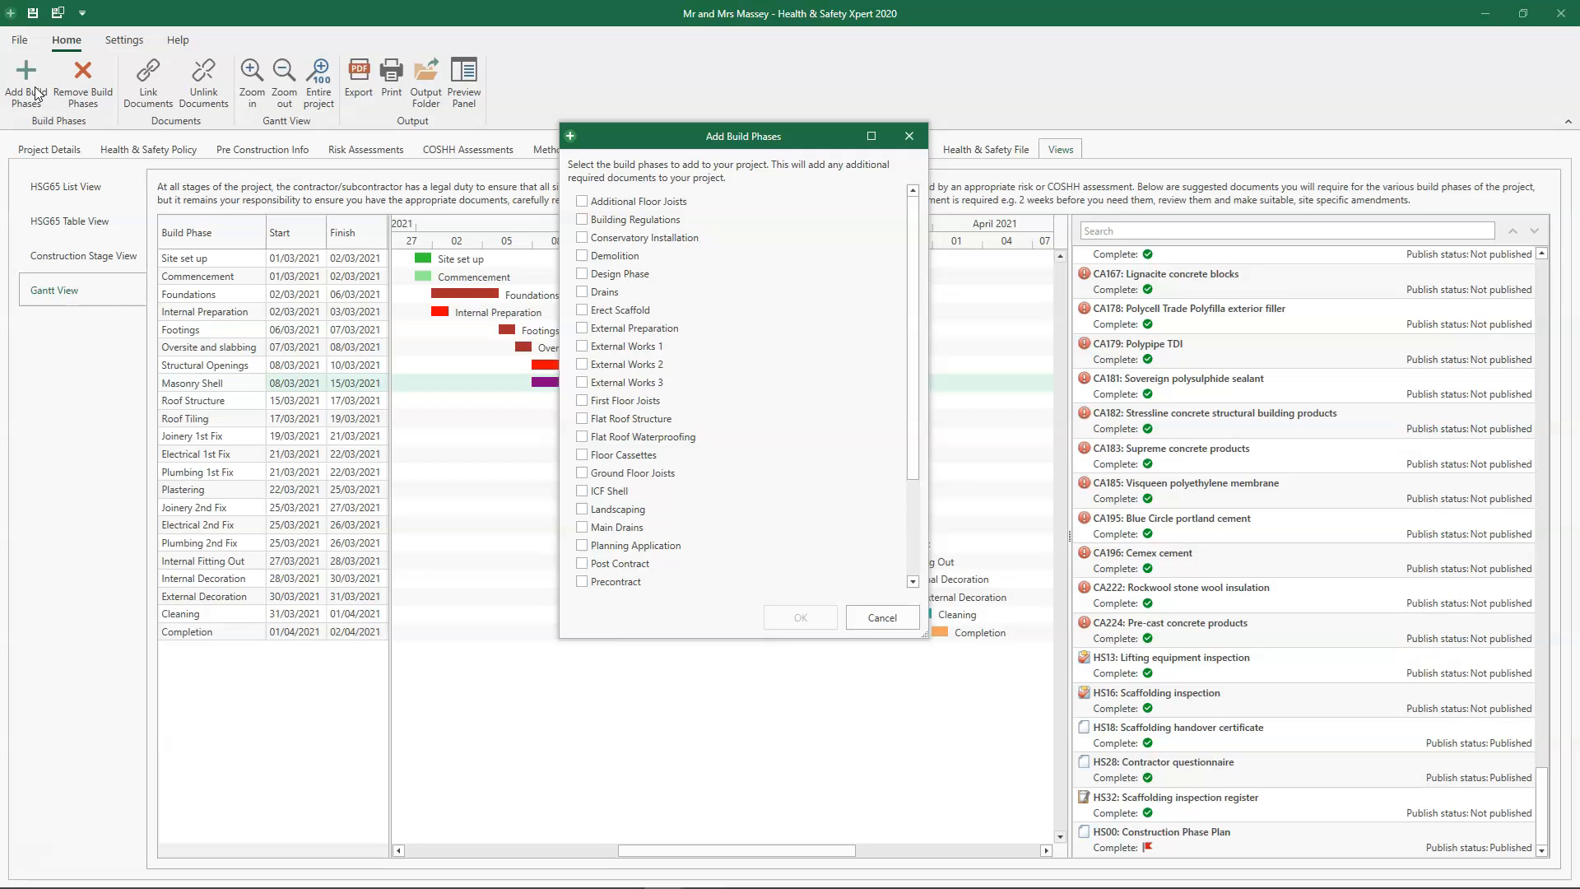
left_click(595, 260)
left_click(829, 619)
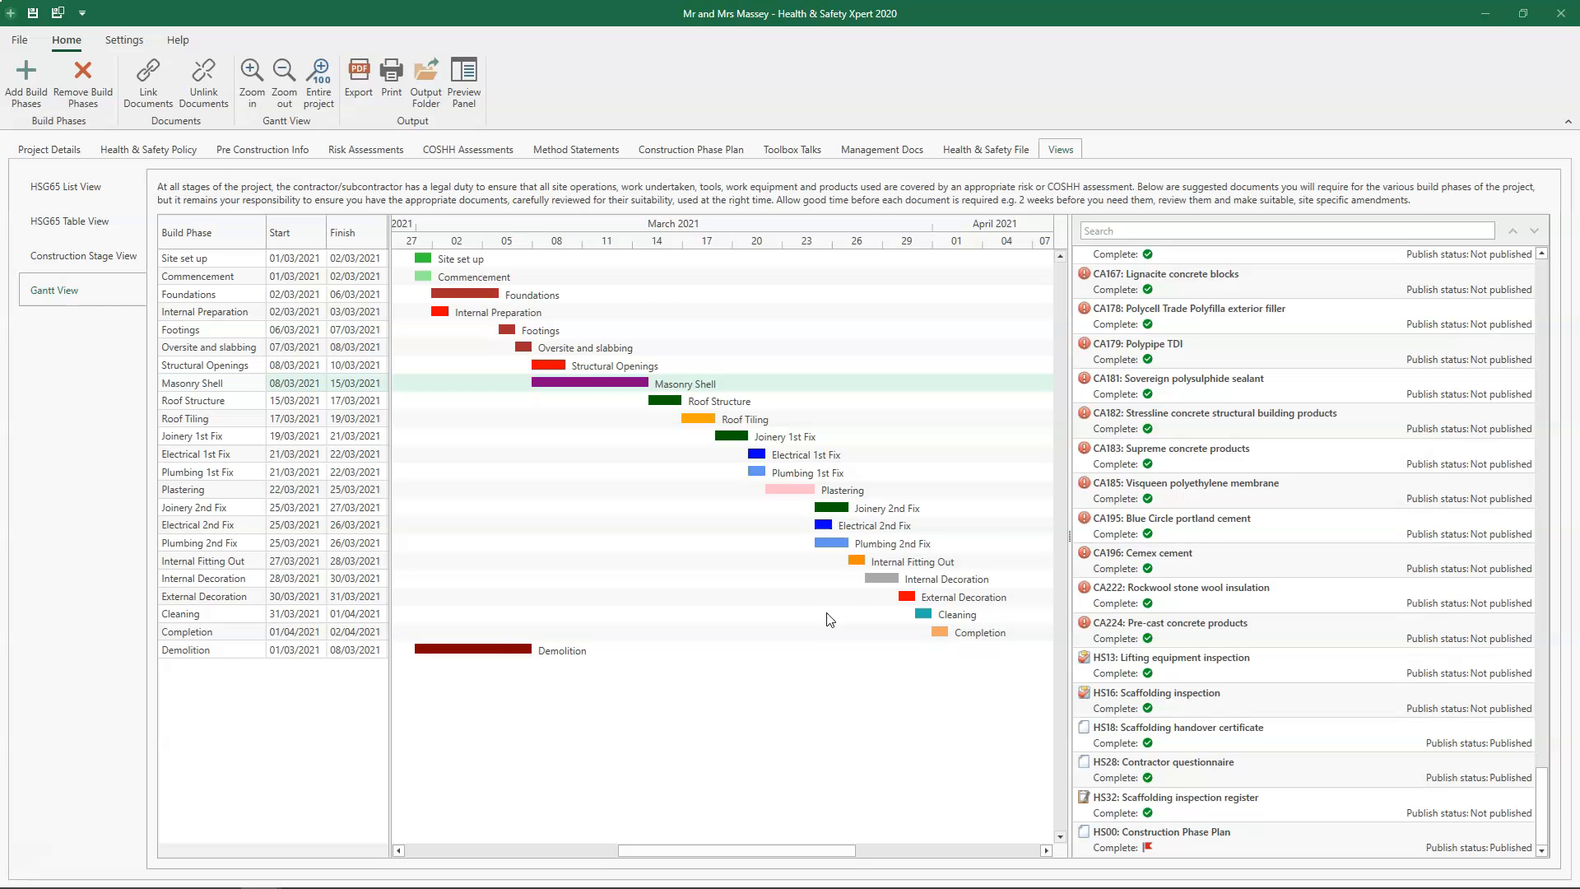
- Remove the Demolition build phase from the Gantt chart
left_click(500, 653)
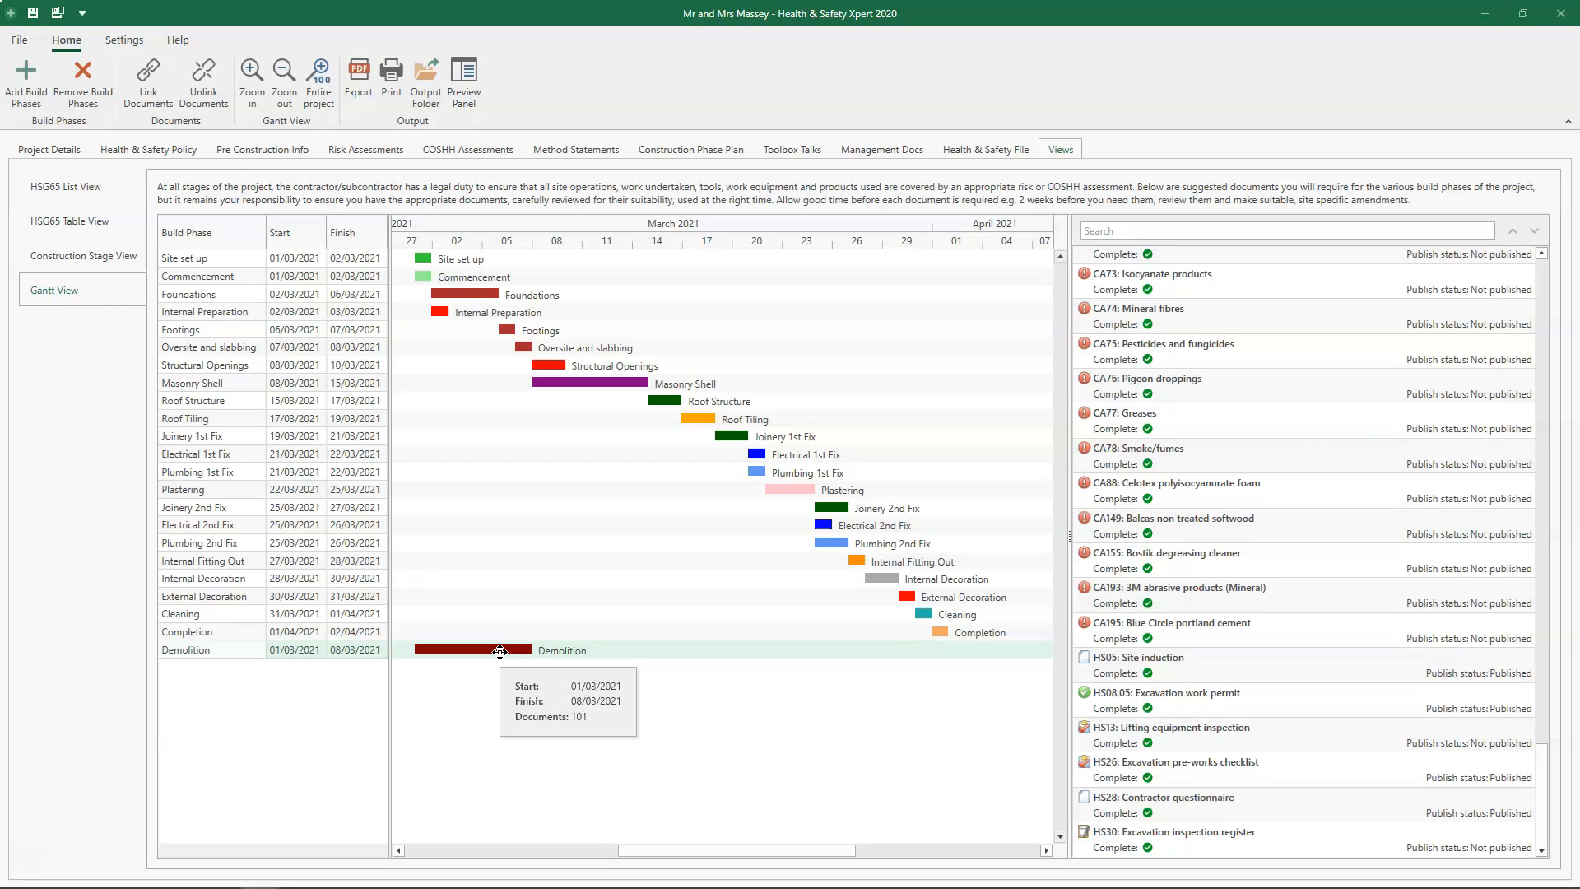
left_click(499, 653)
left_click(500, 653)
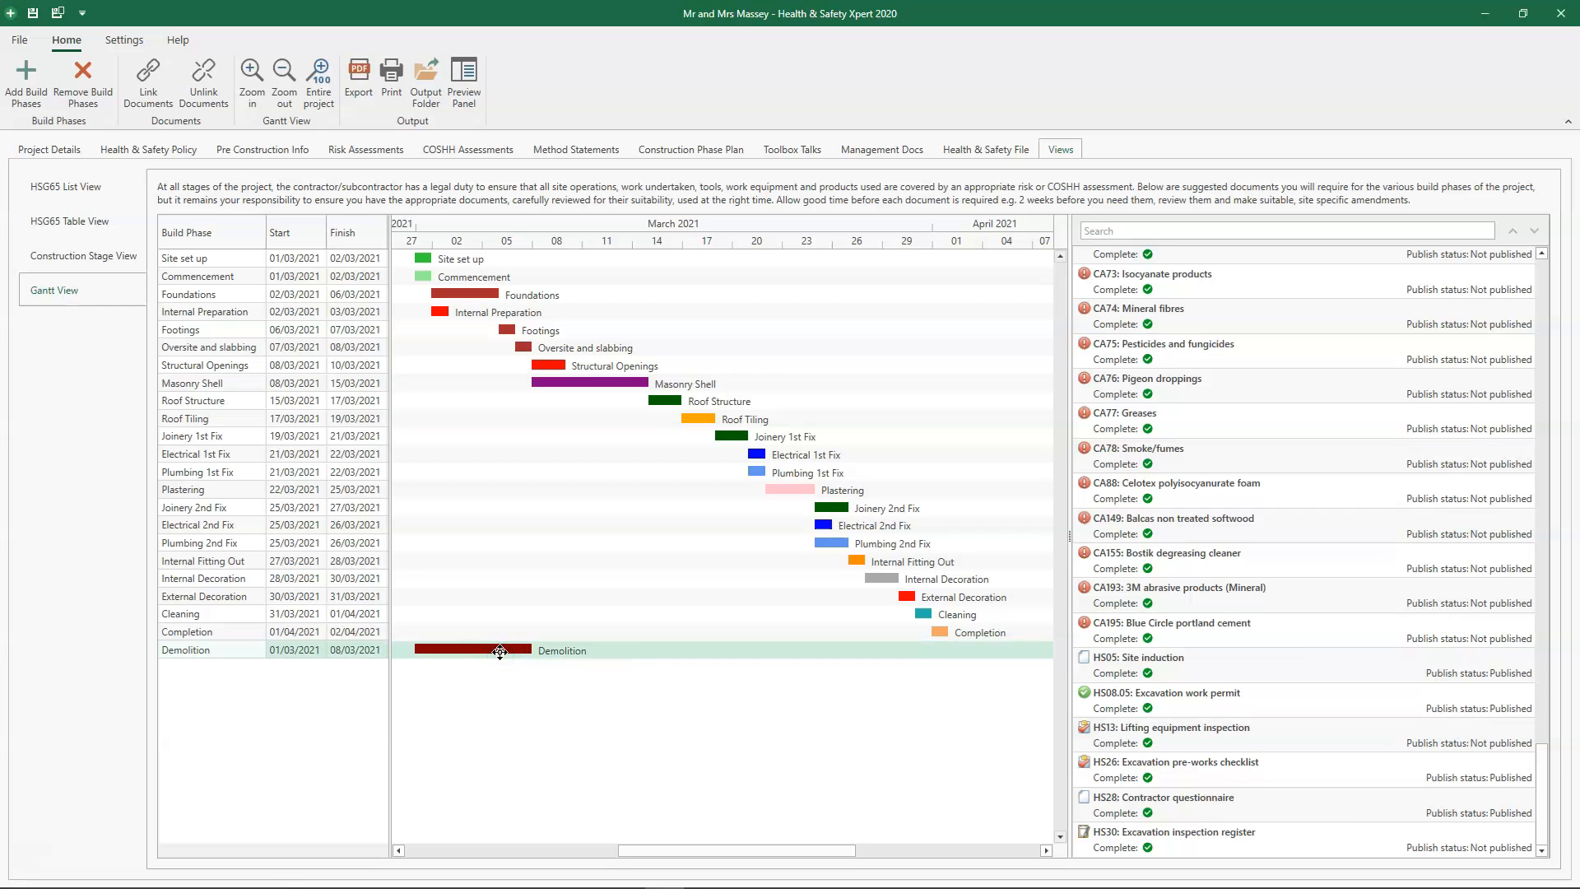
left_click(85, 101)
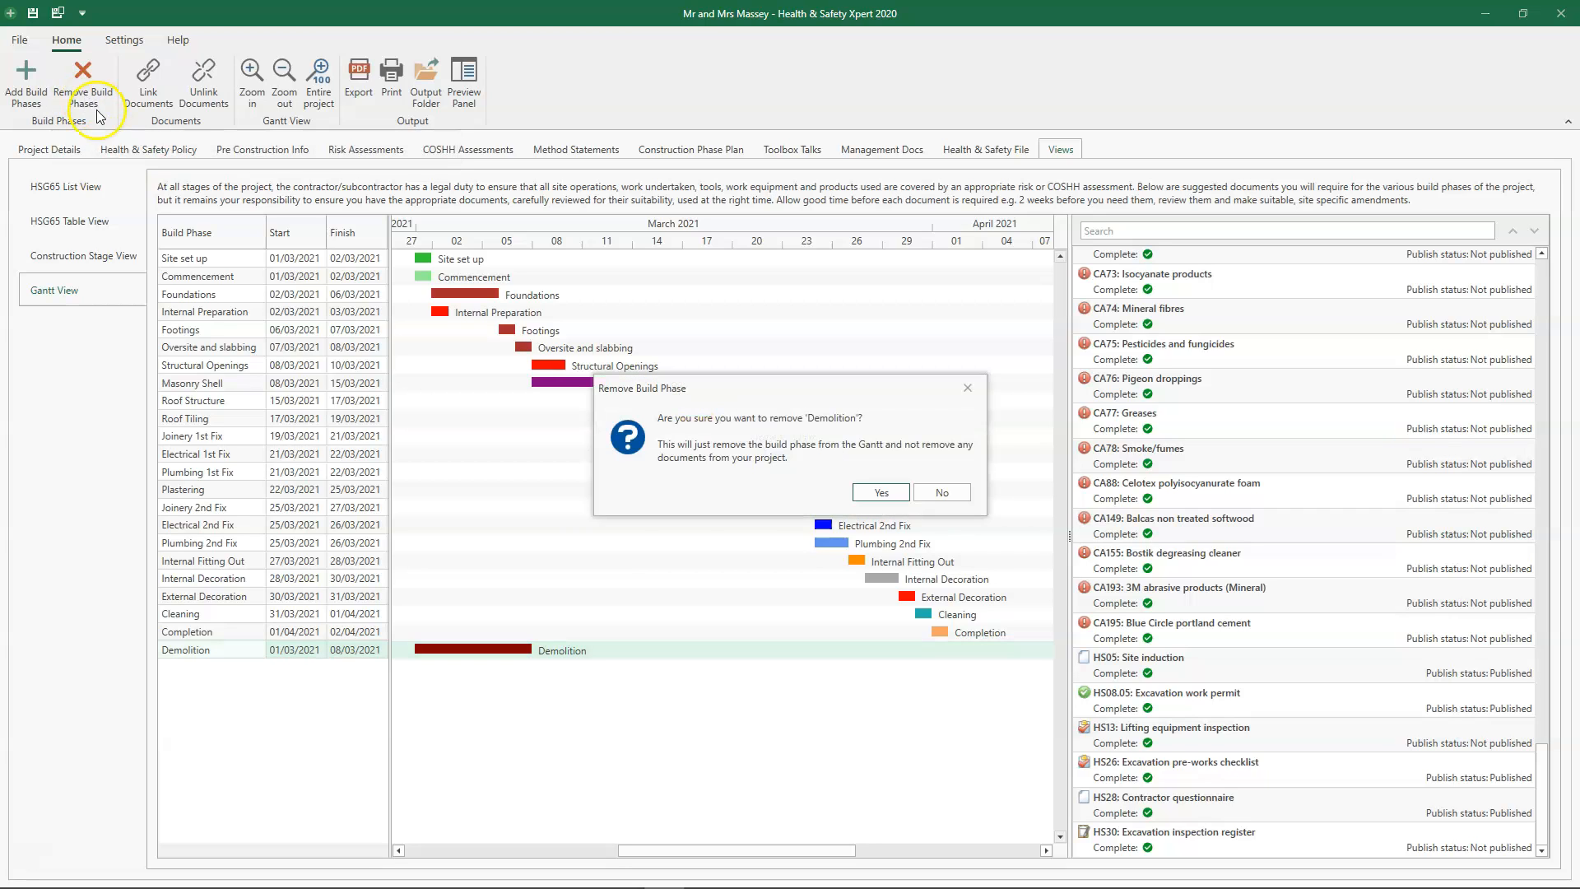
left_click(882, 494)
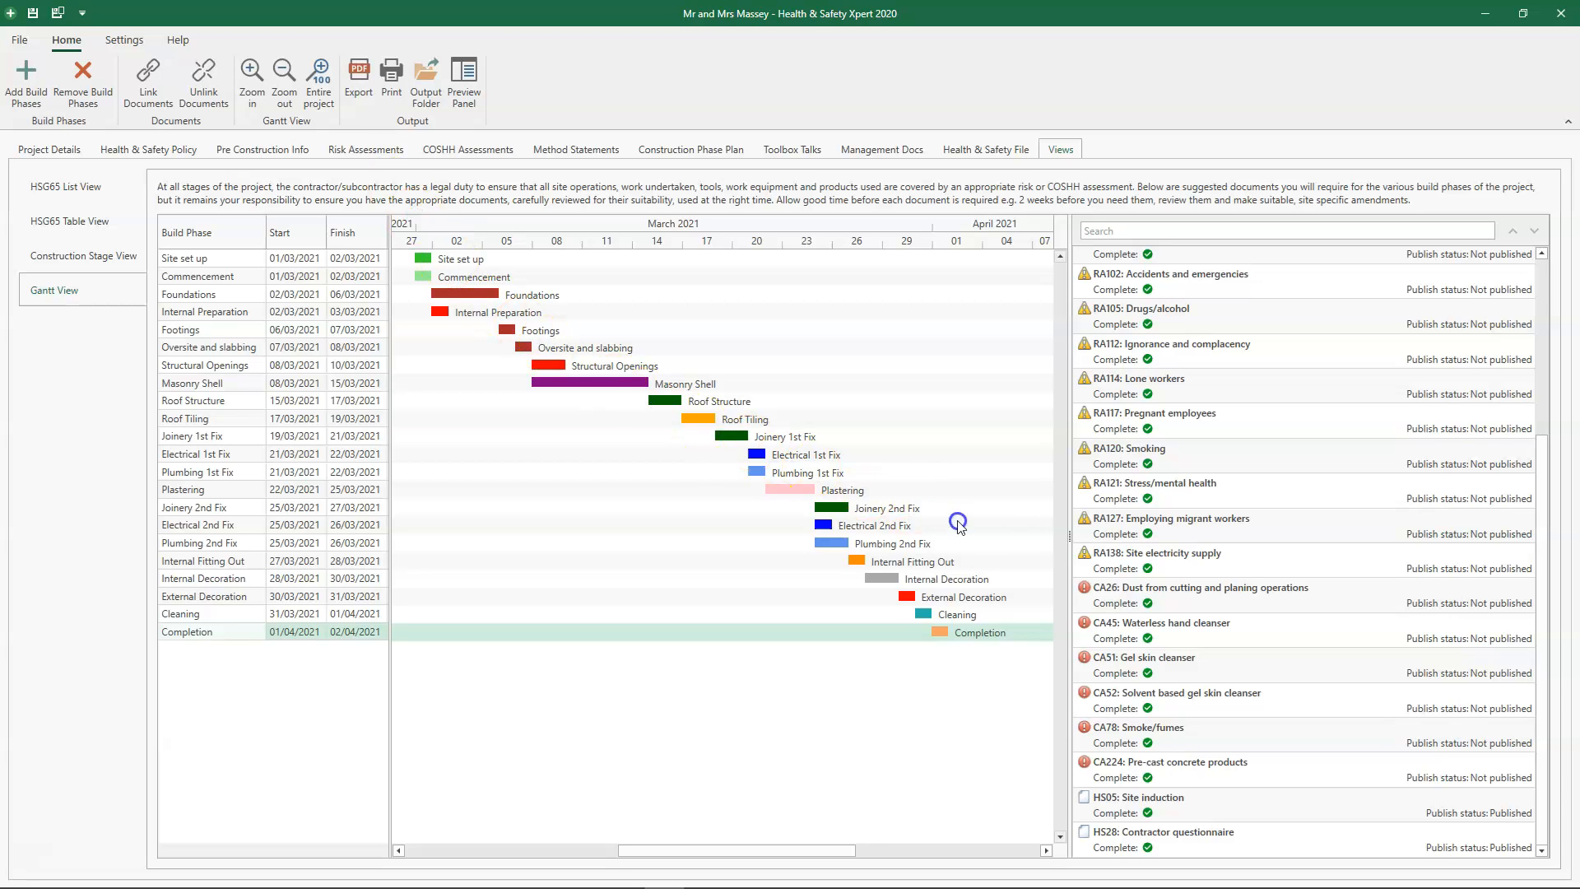
- Widen the document list and export all documents linked to the Foundations phase as PDFs to the project's Output folder
left_click_drag(1068, 538, 950, 543)
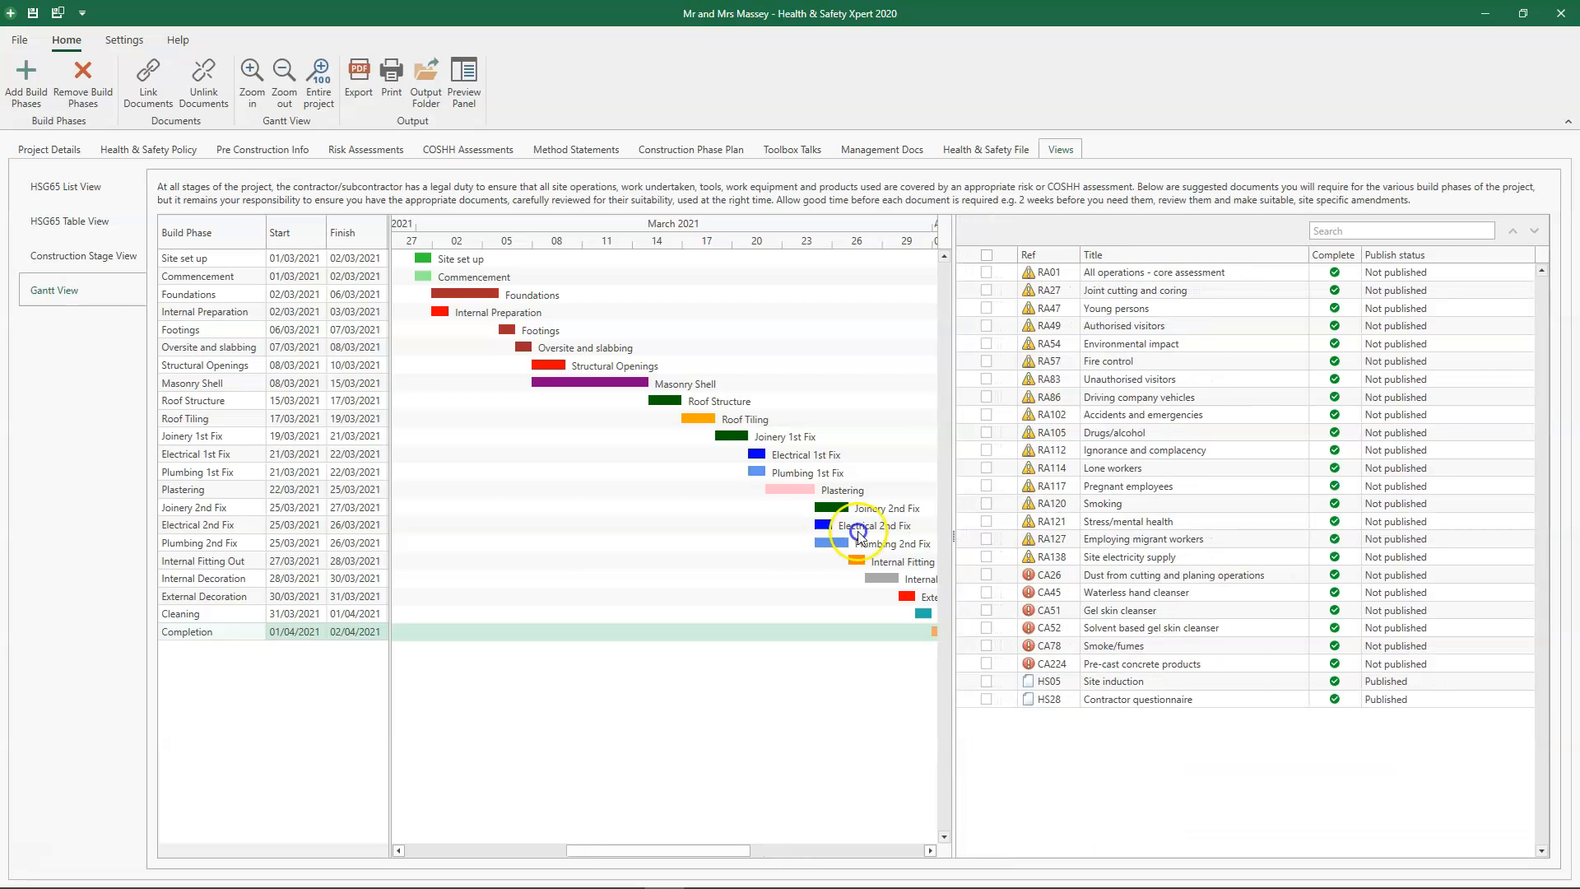
left_click(482, 295)
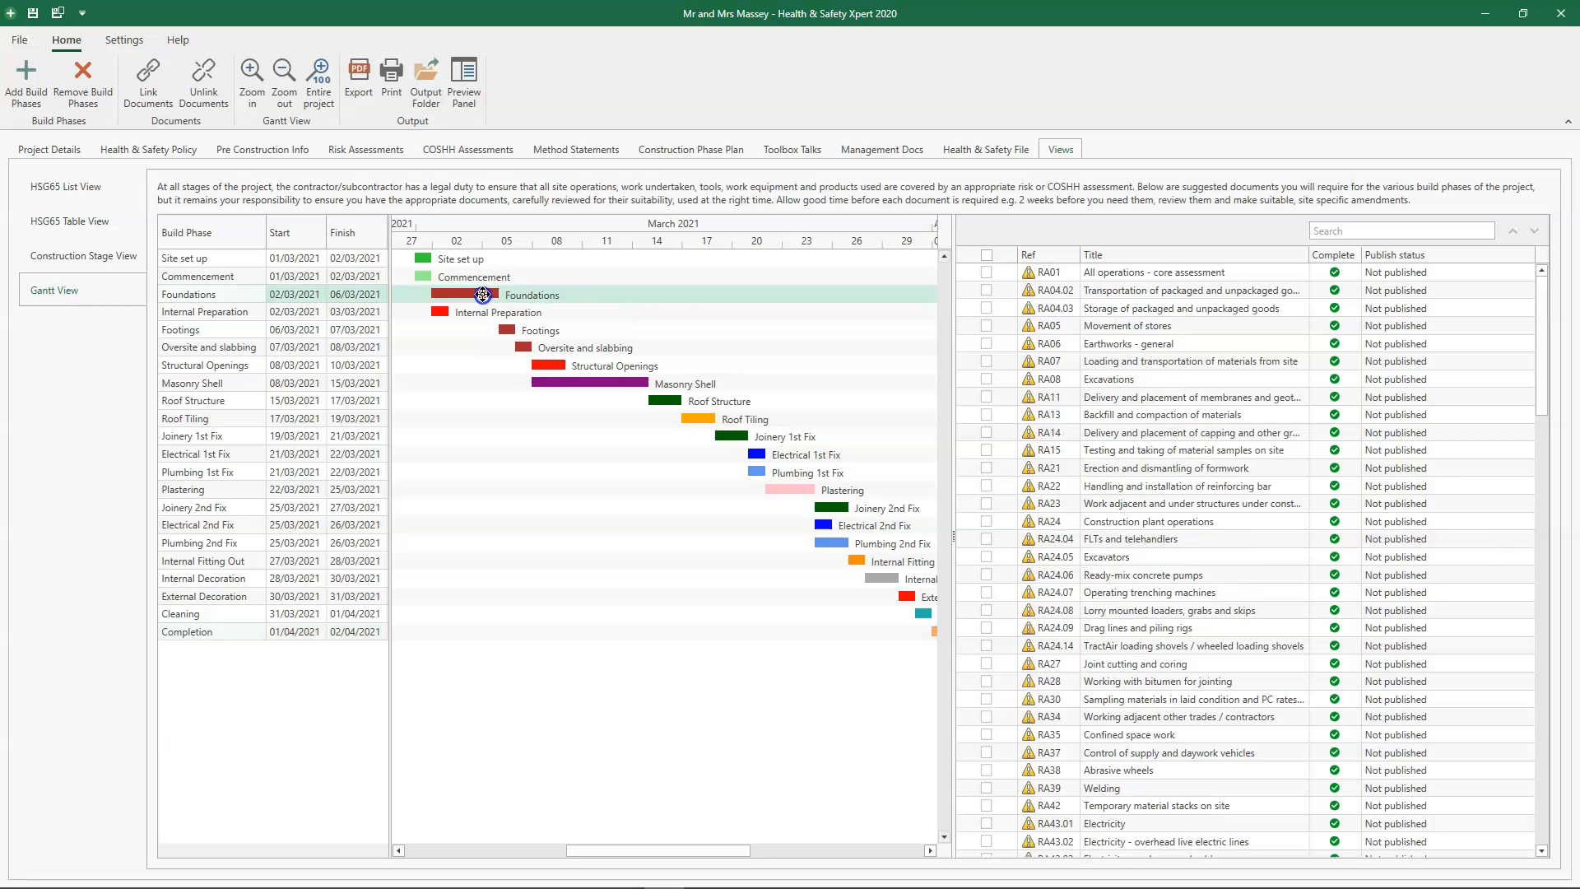
left_click(989, 255)
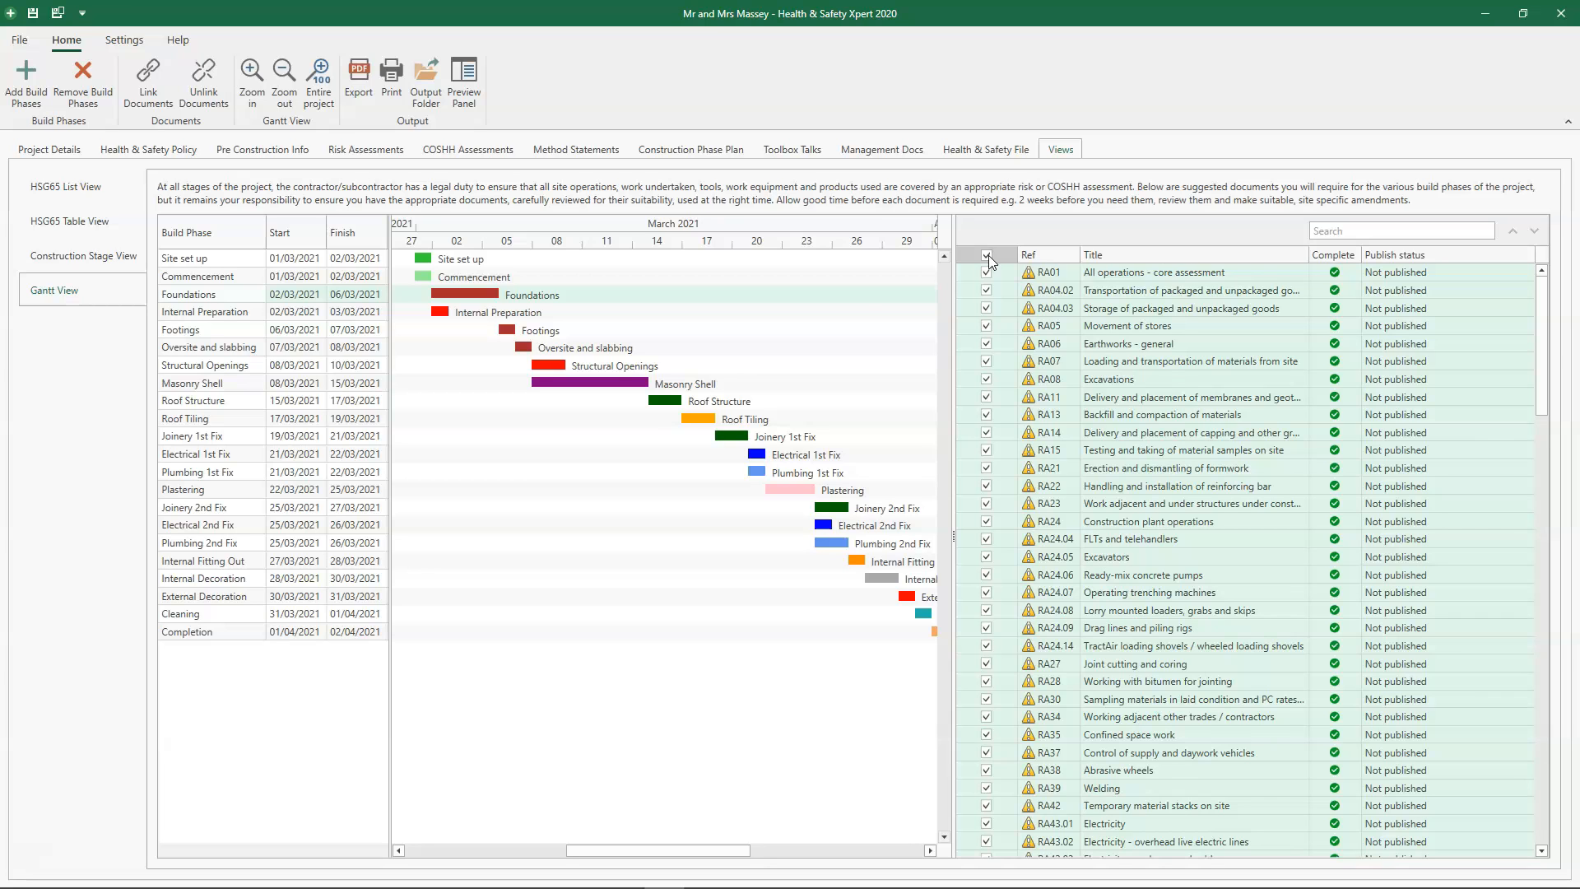
left_click(362, 97)
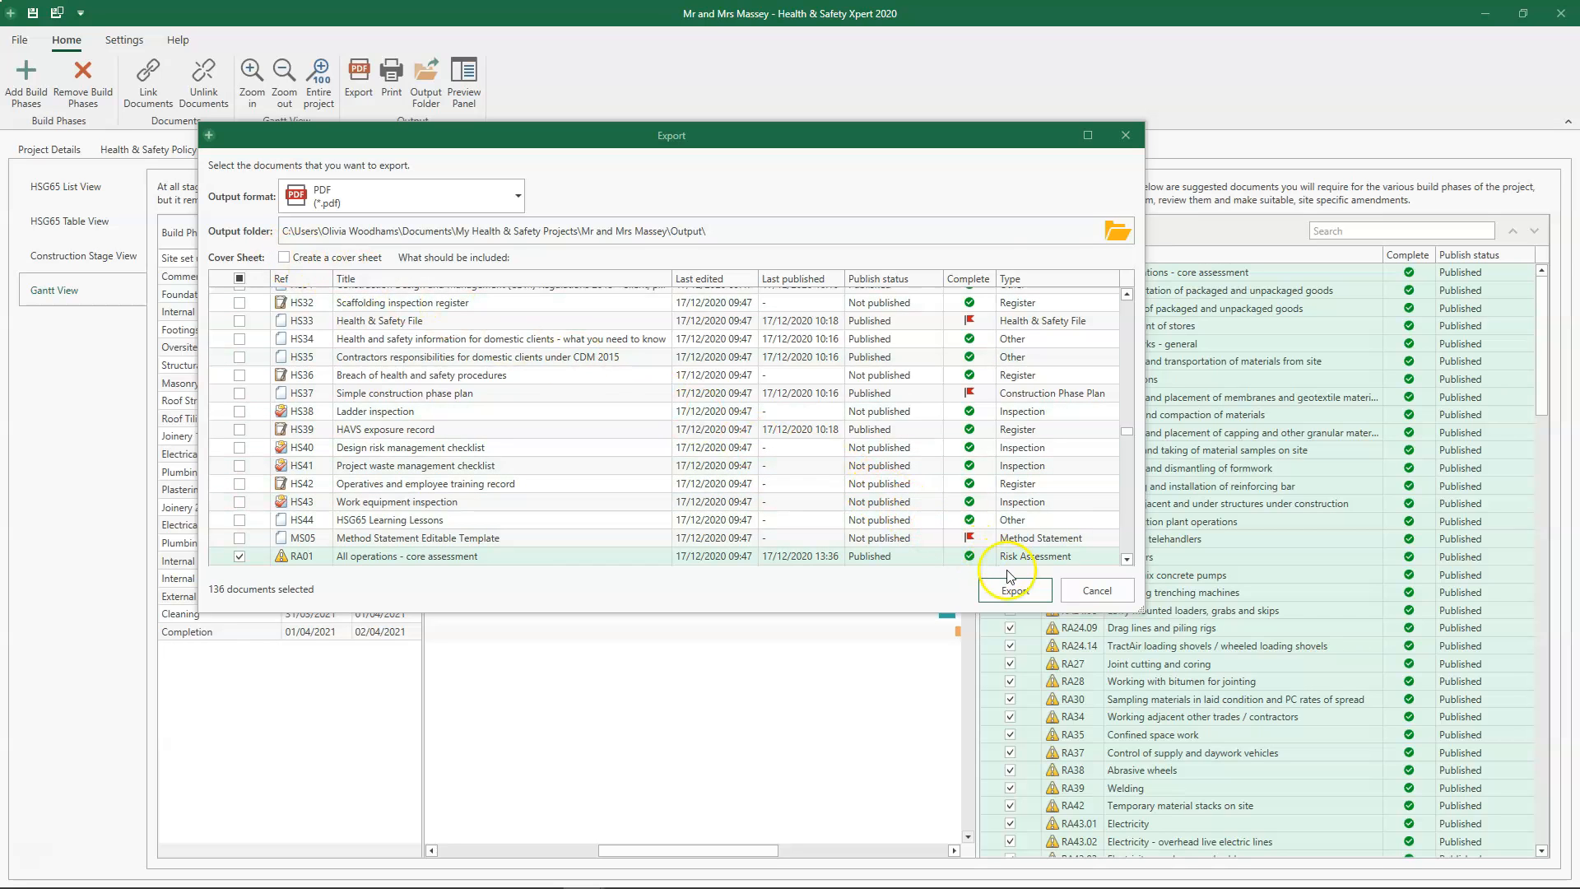
left_click(1015, 591)
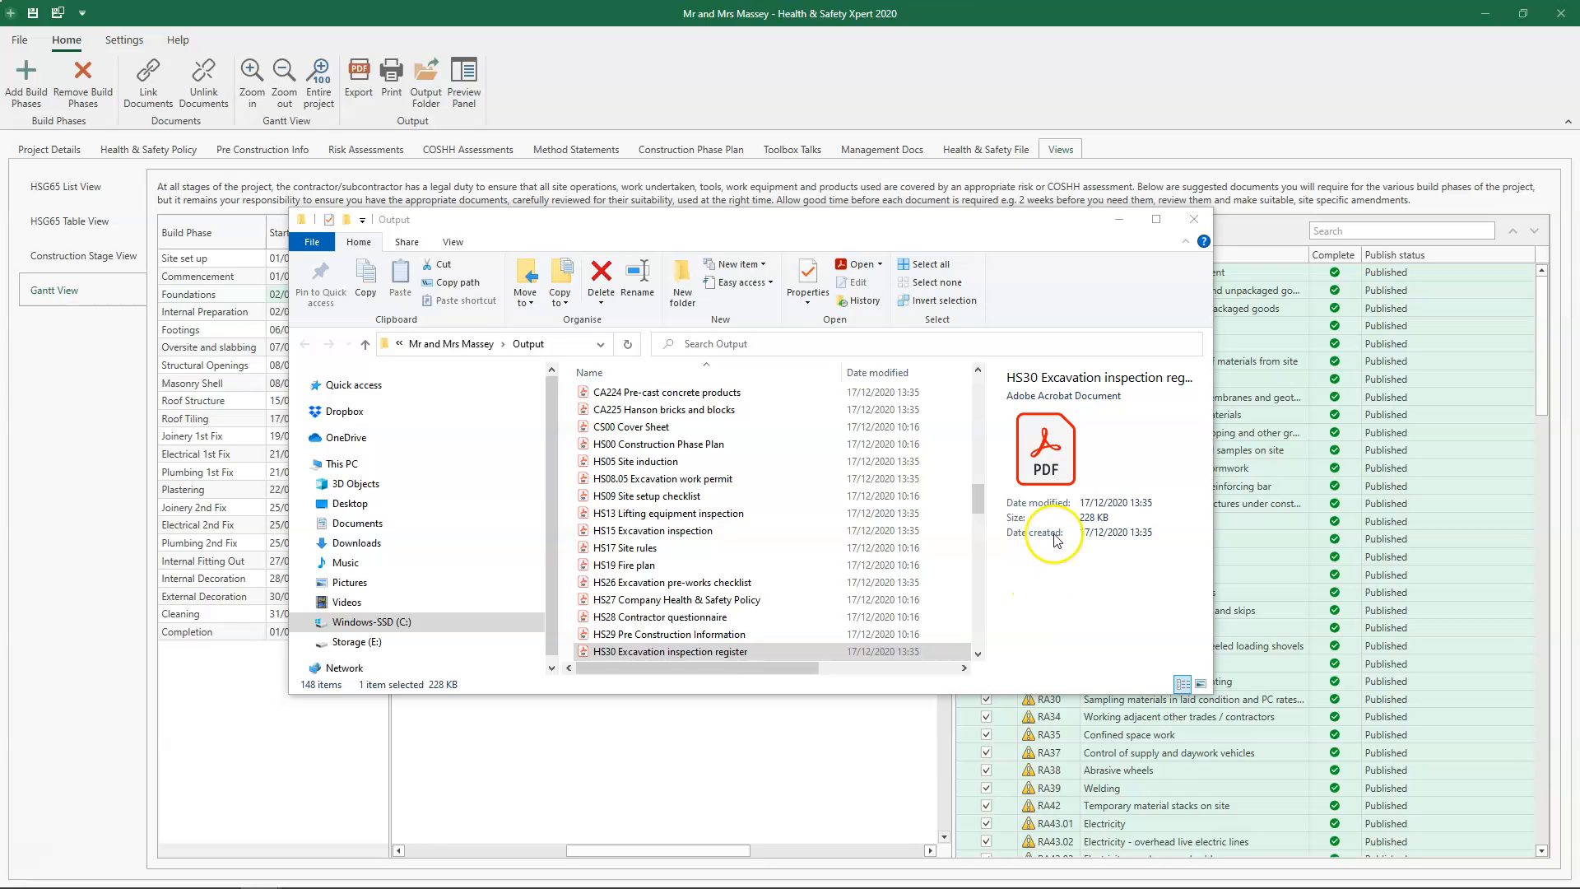
left_click(1197, 222)
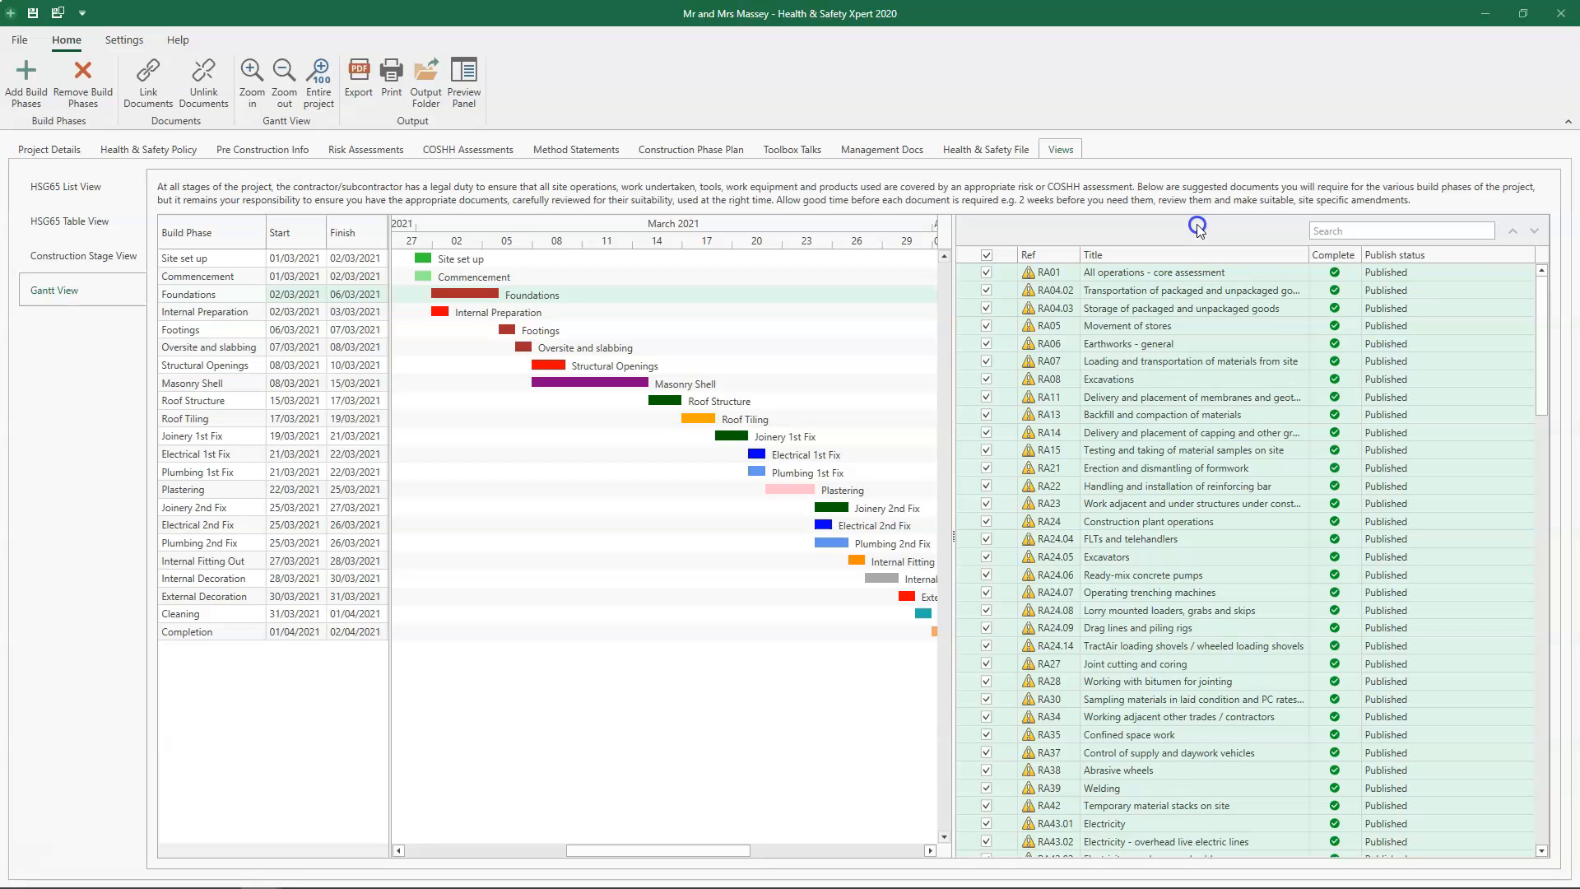
- Print only the Foundations risk assessments RA01, RA04.02 and RA04.03 on the HP Deskjet 1510 series, without a cover sheet
left_click(986, 255)
left_click(986, 273)
left_click(986, 290)
left_click(986, 307)
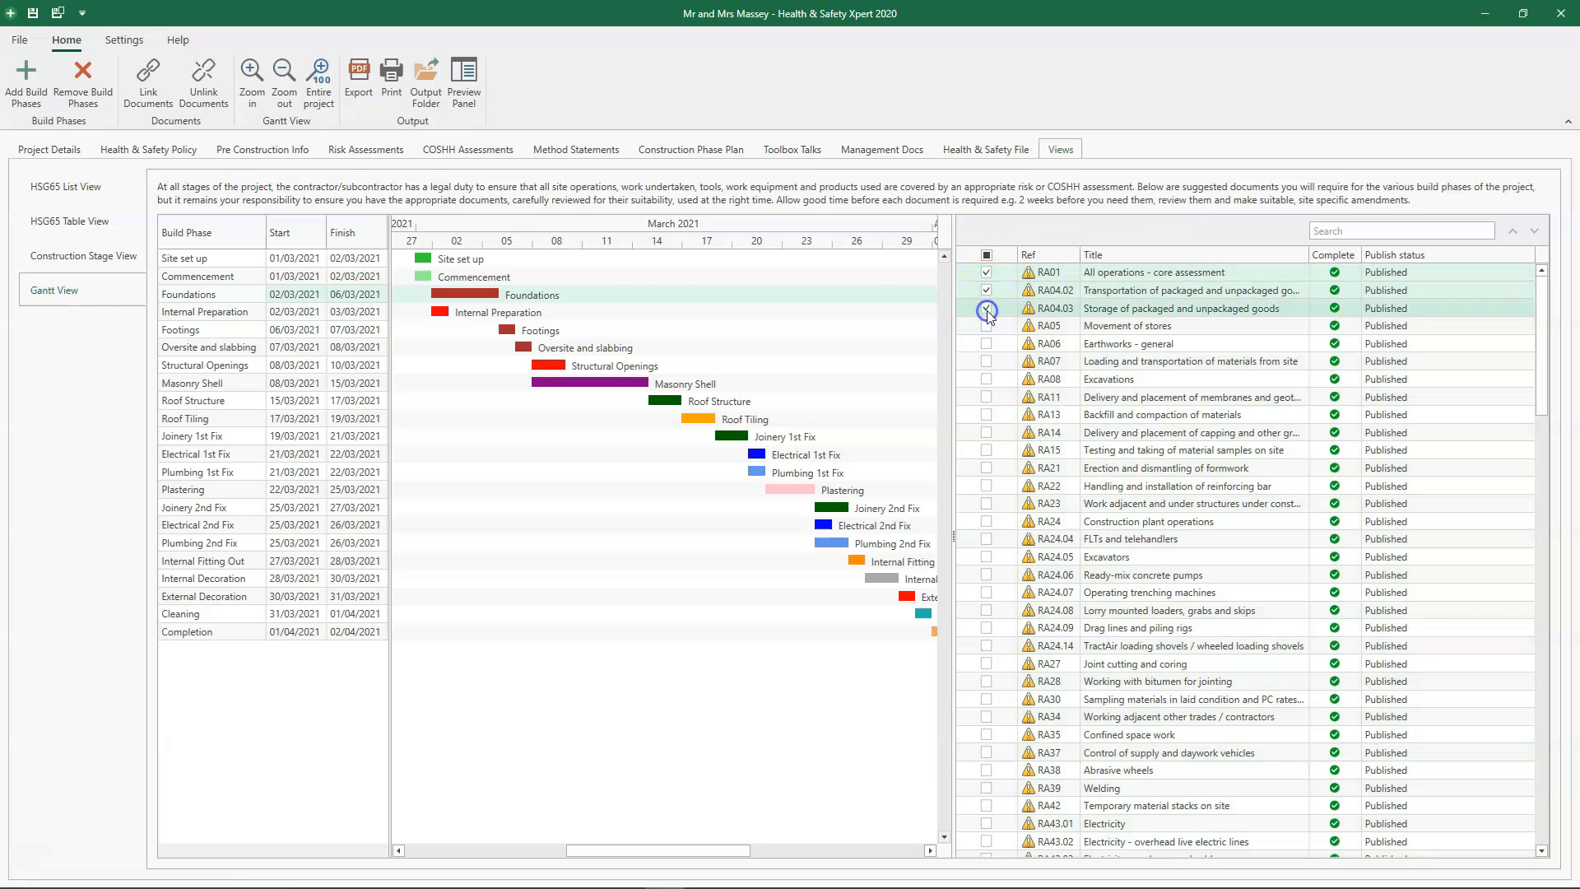
left_click(385, 93)
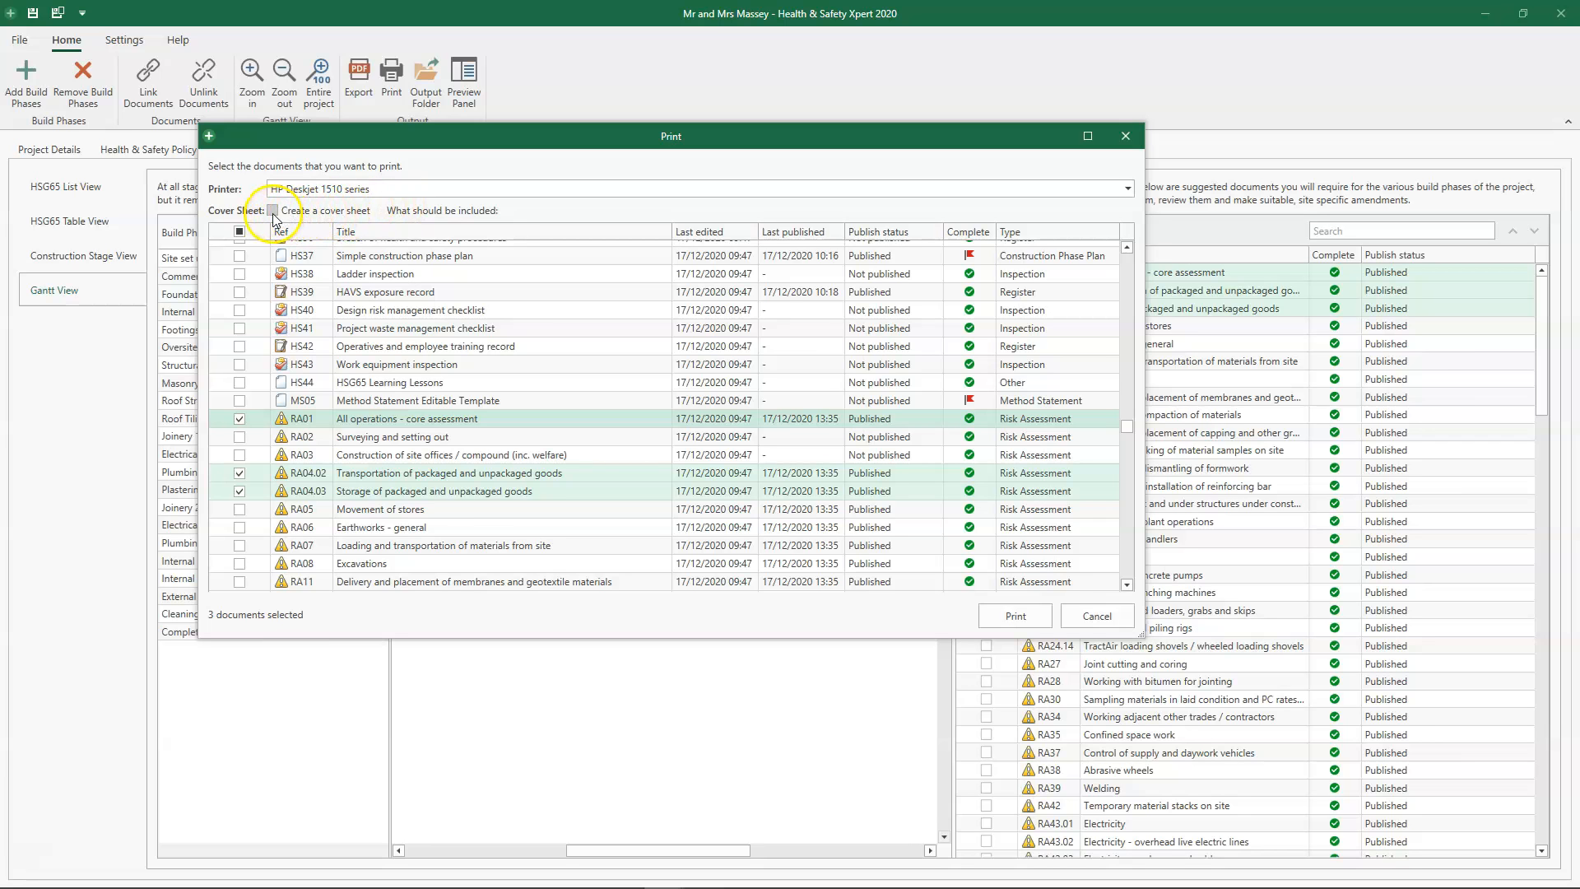
left_click(1025, 621)
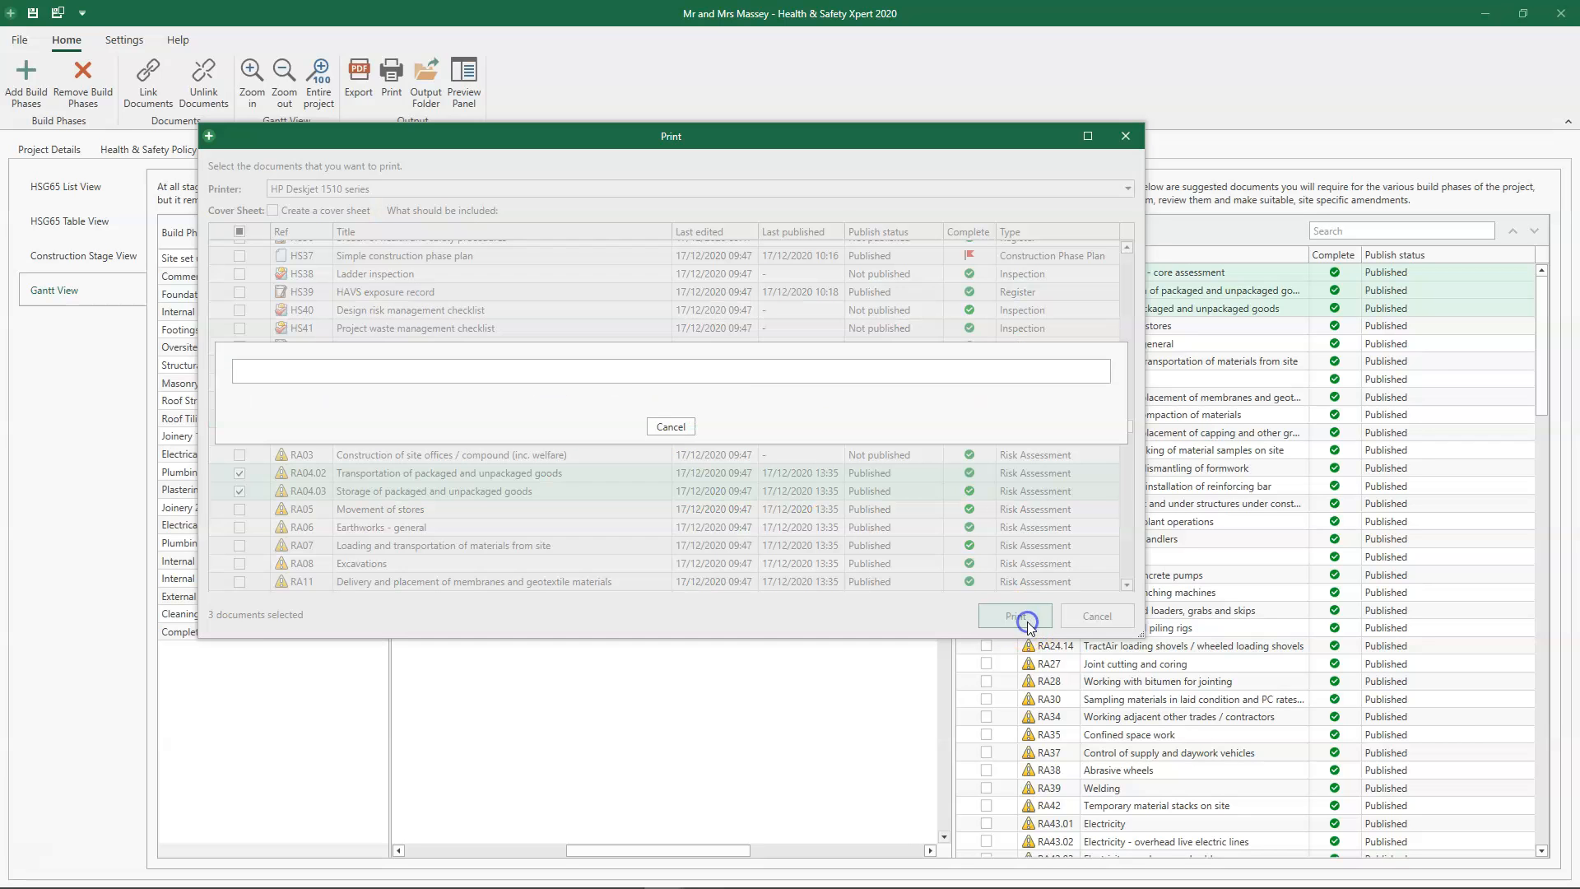